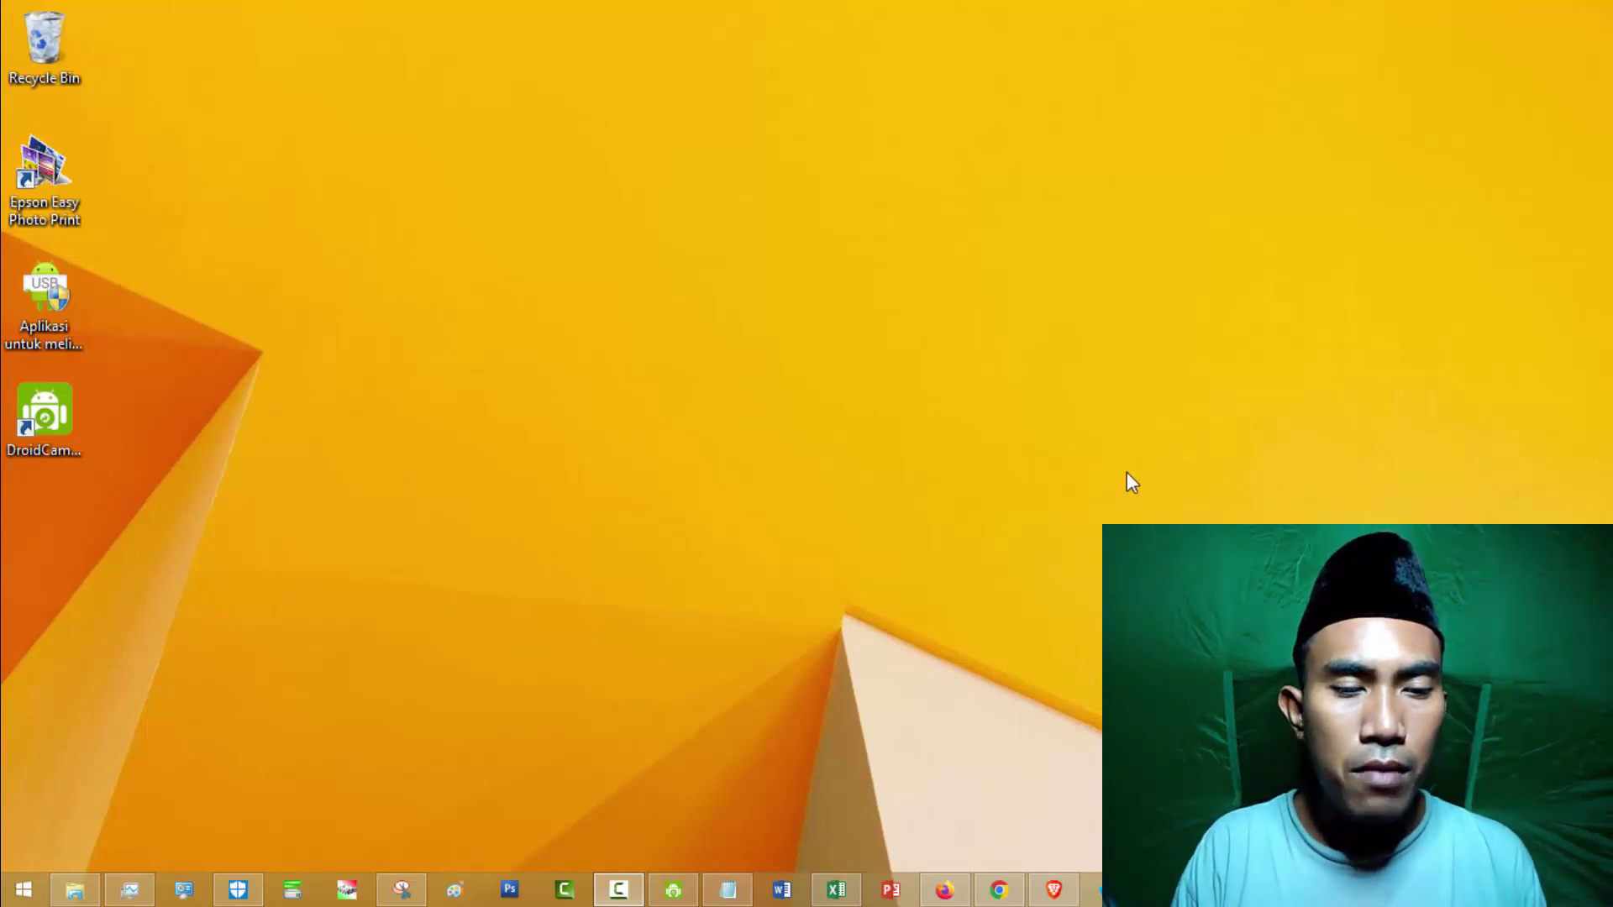
# Bring up the already running Task Manager, restore its window to the smaller size and close it
pyautogui.click(129, 889)
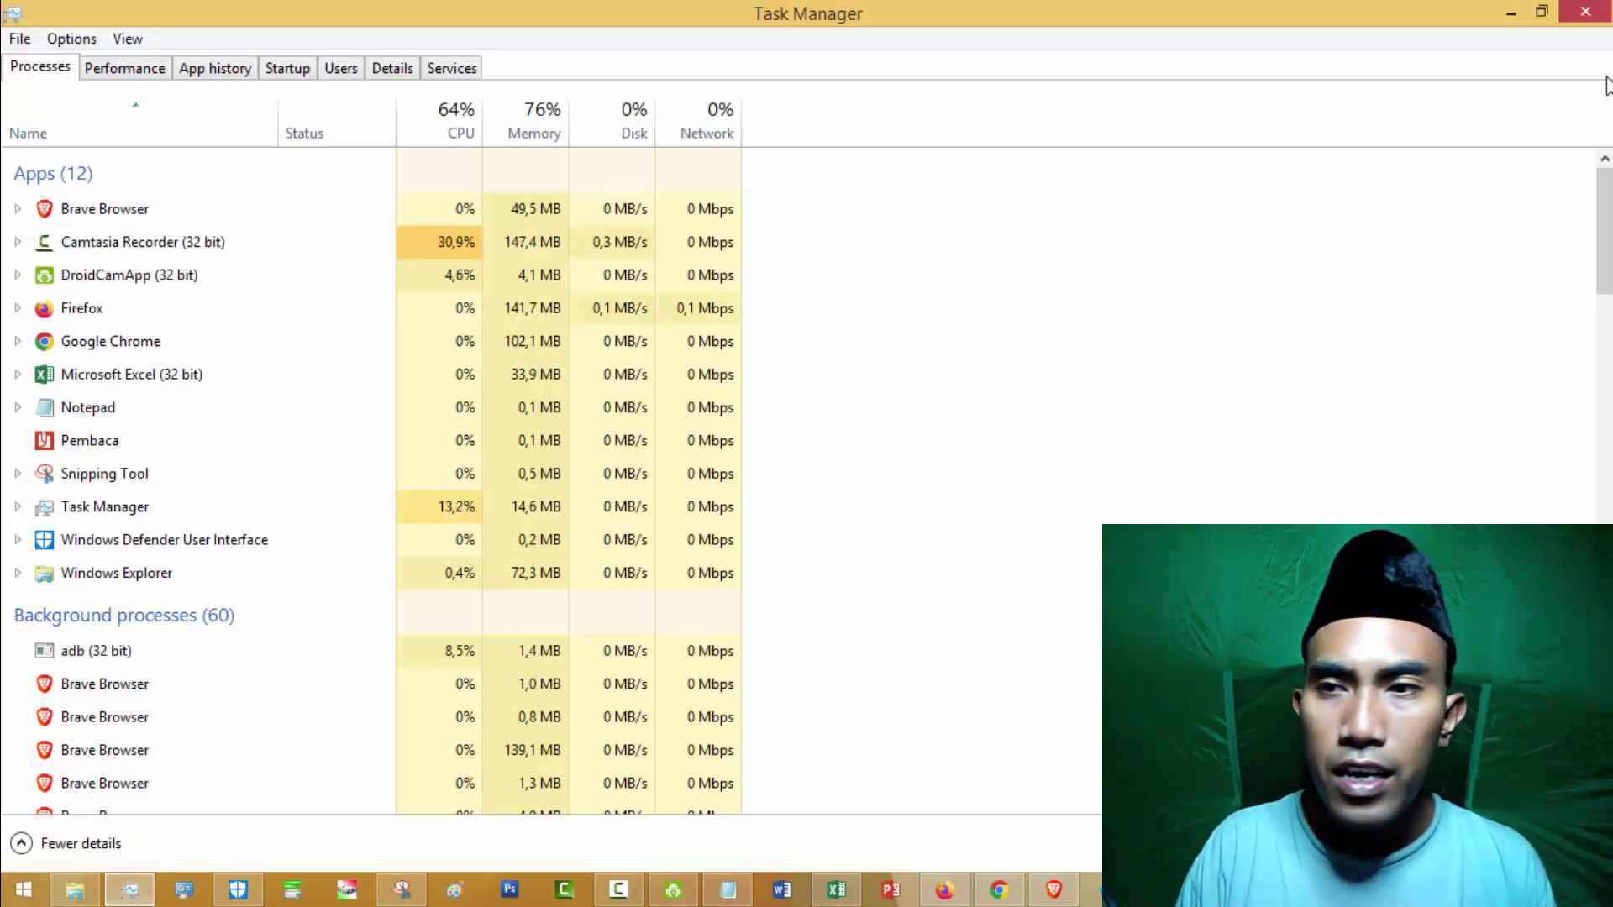
pyautogui.click(1541, 12)
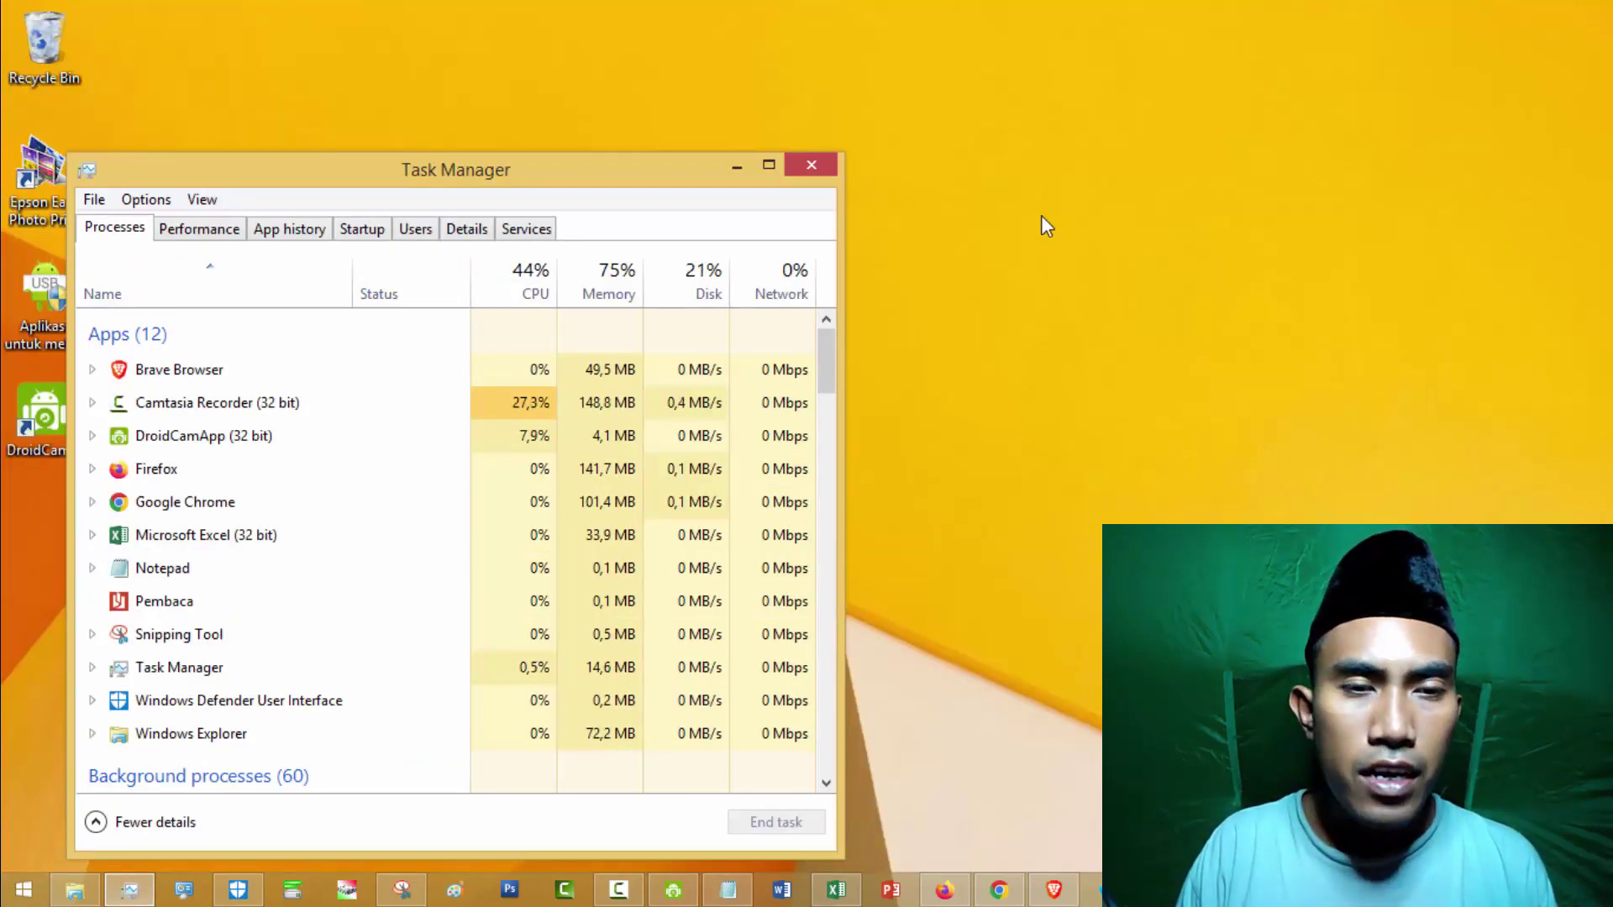
pyautogui.click(825, 167)
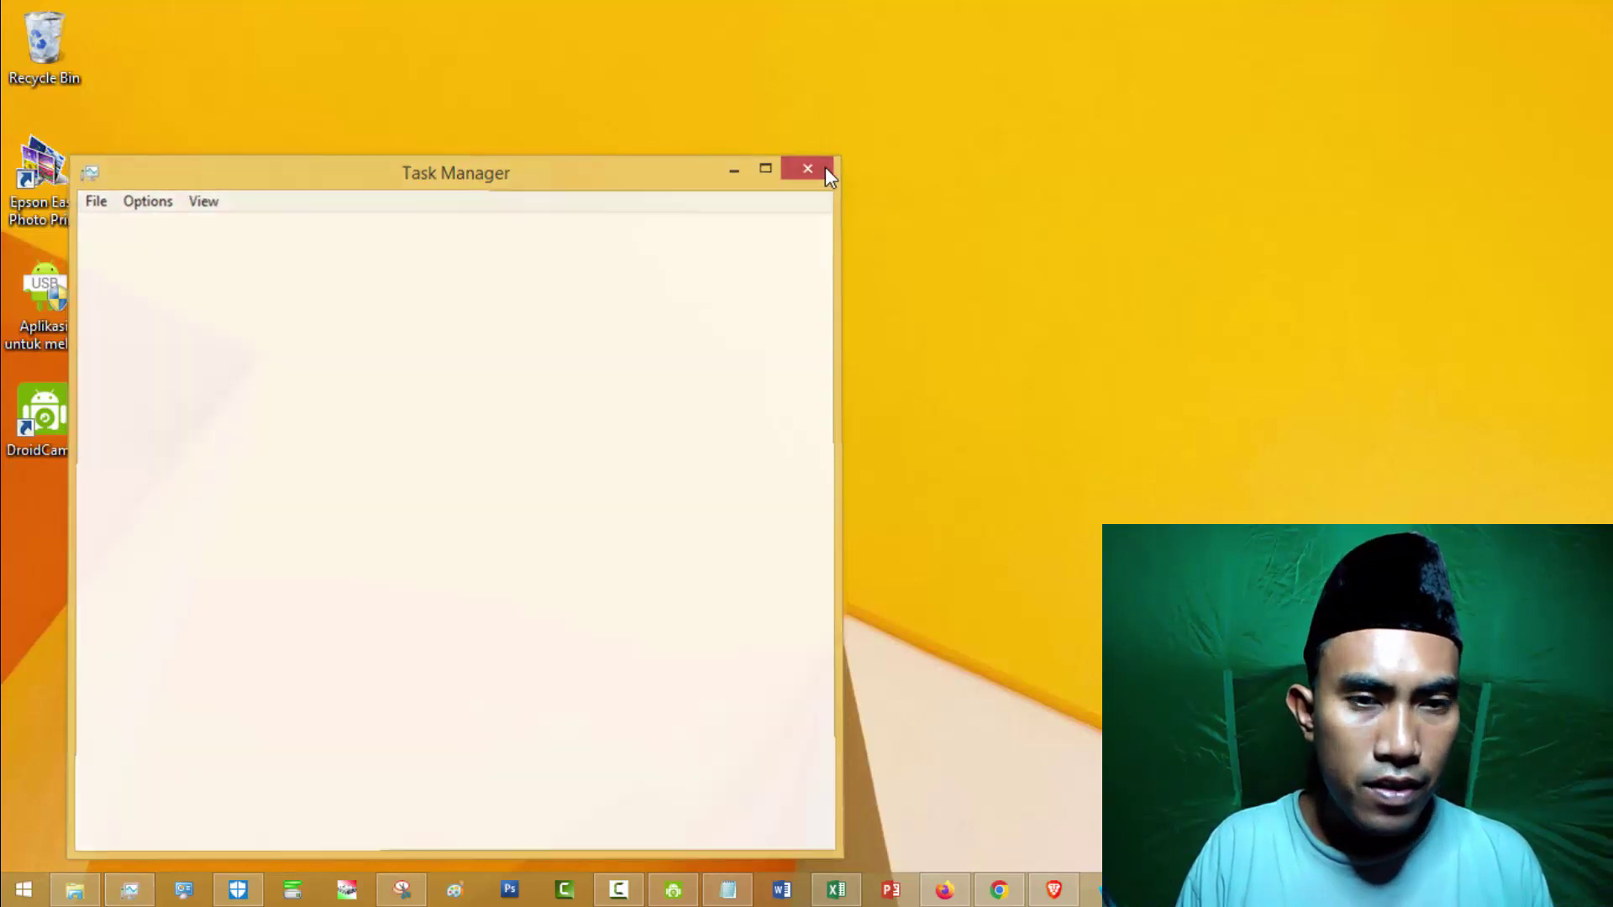
# Find Task Manager through the system search, launch it, and minimize its window
pyautogui.press('super')
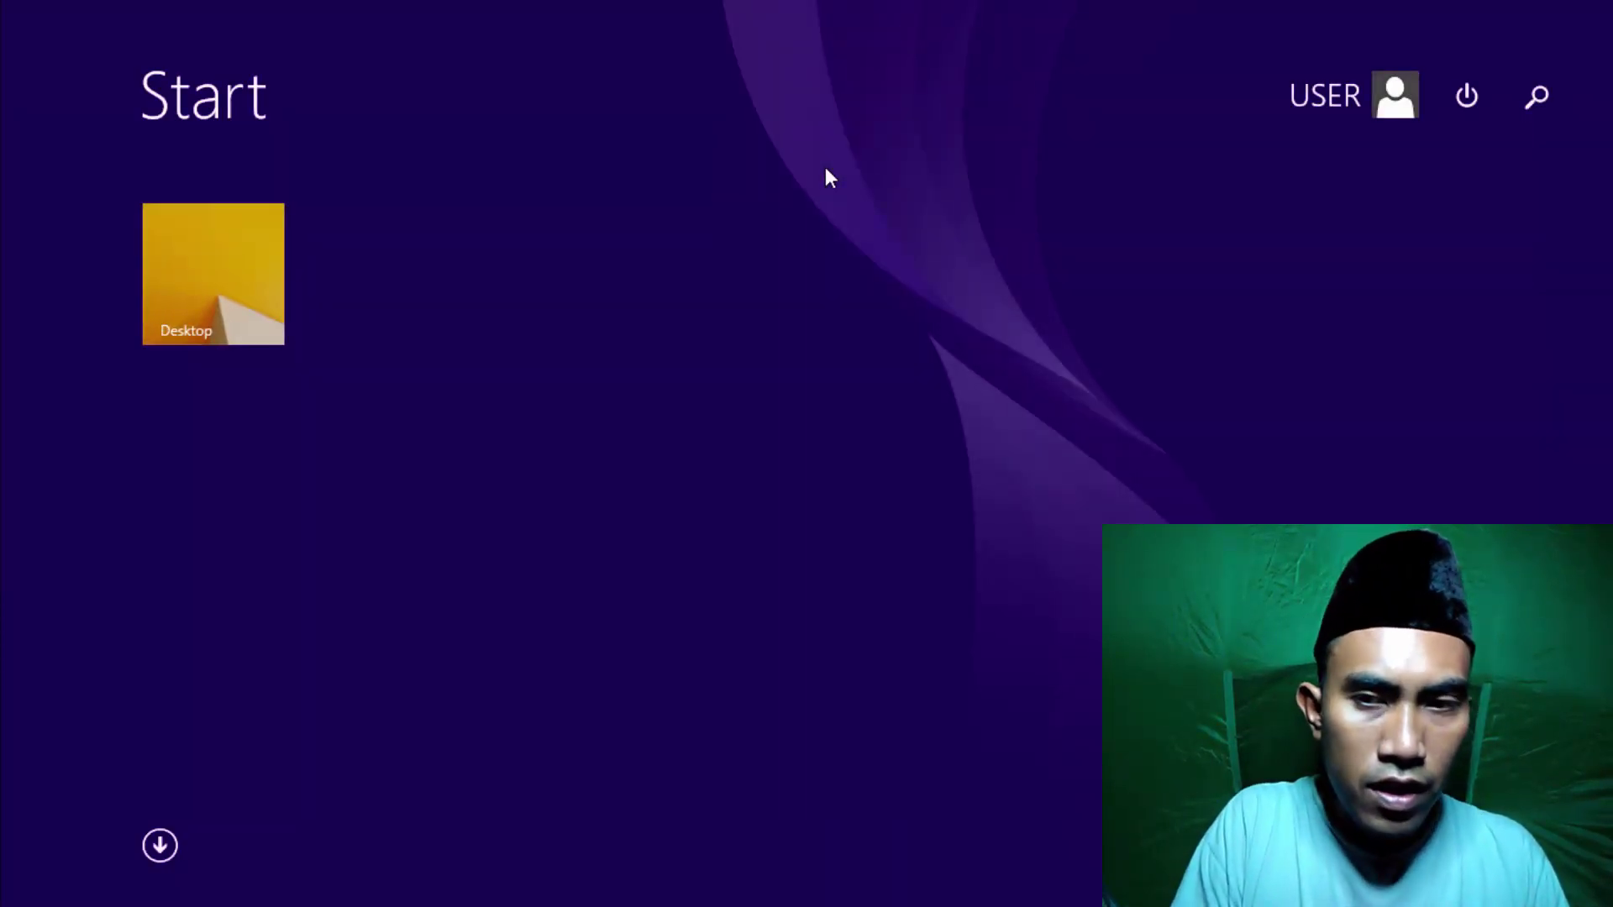
pyautogui.write('task Manager')
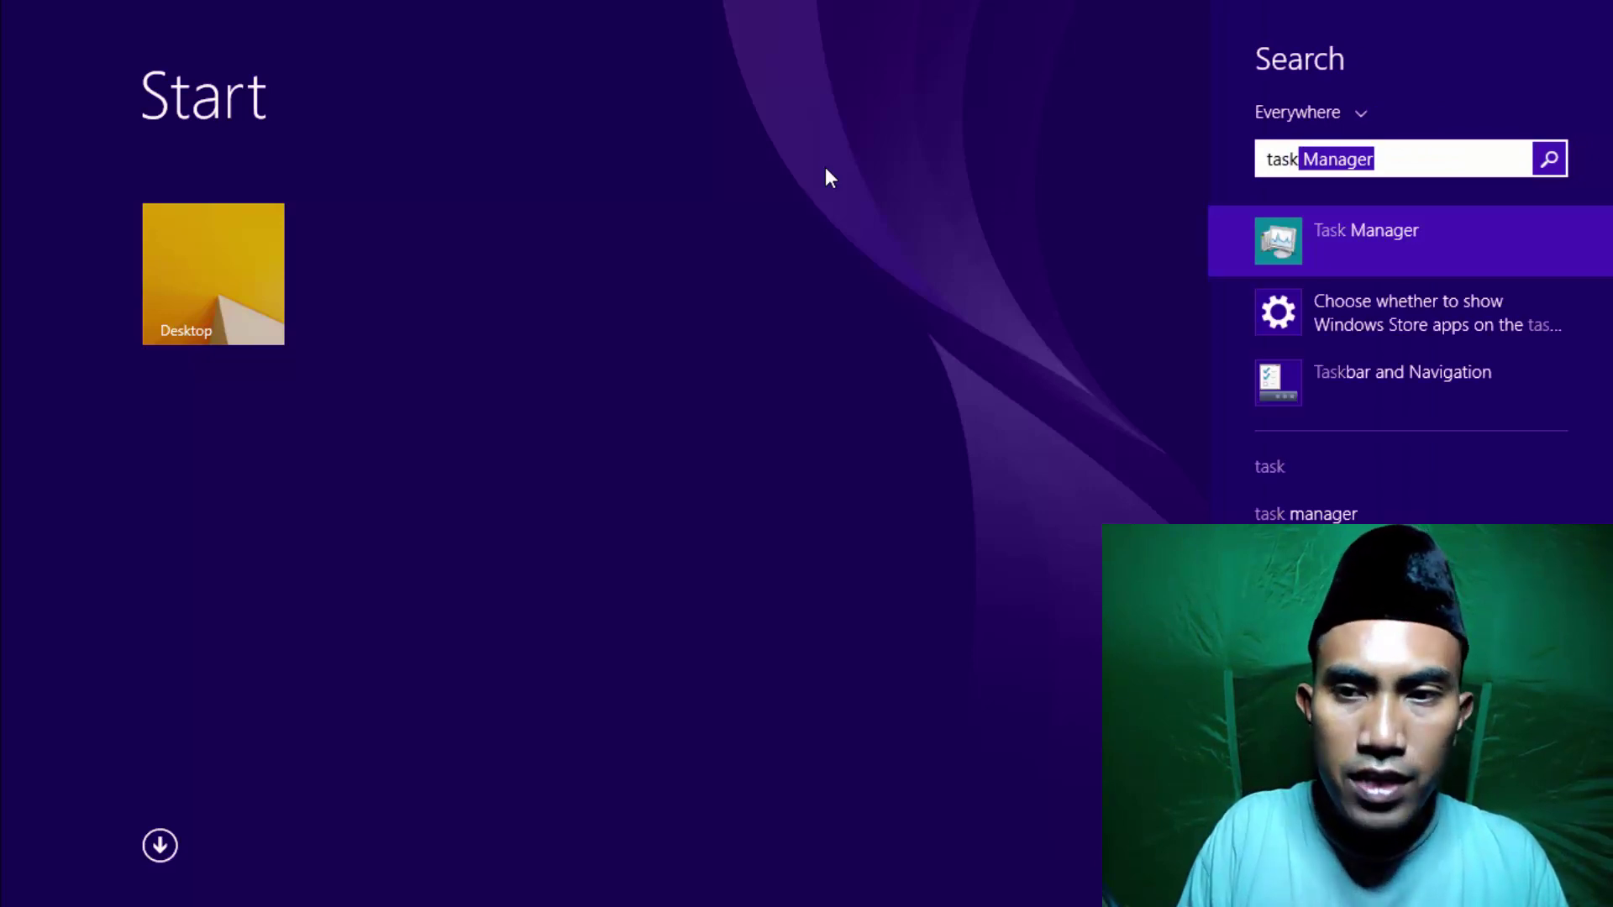
pyautogui.click(1355, 235)
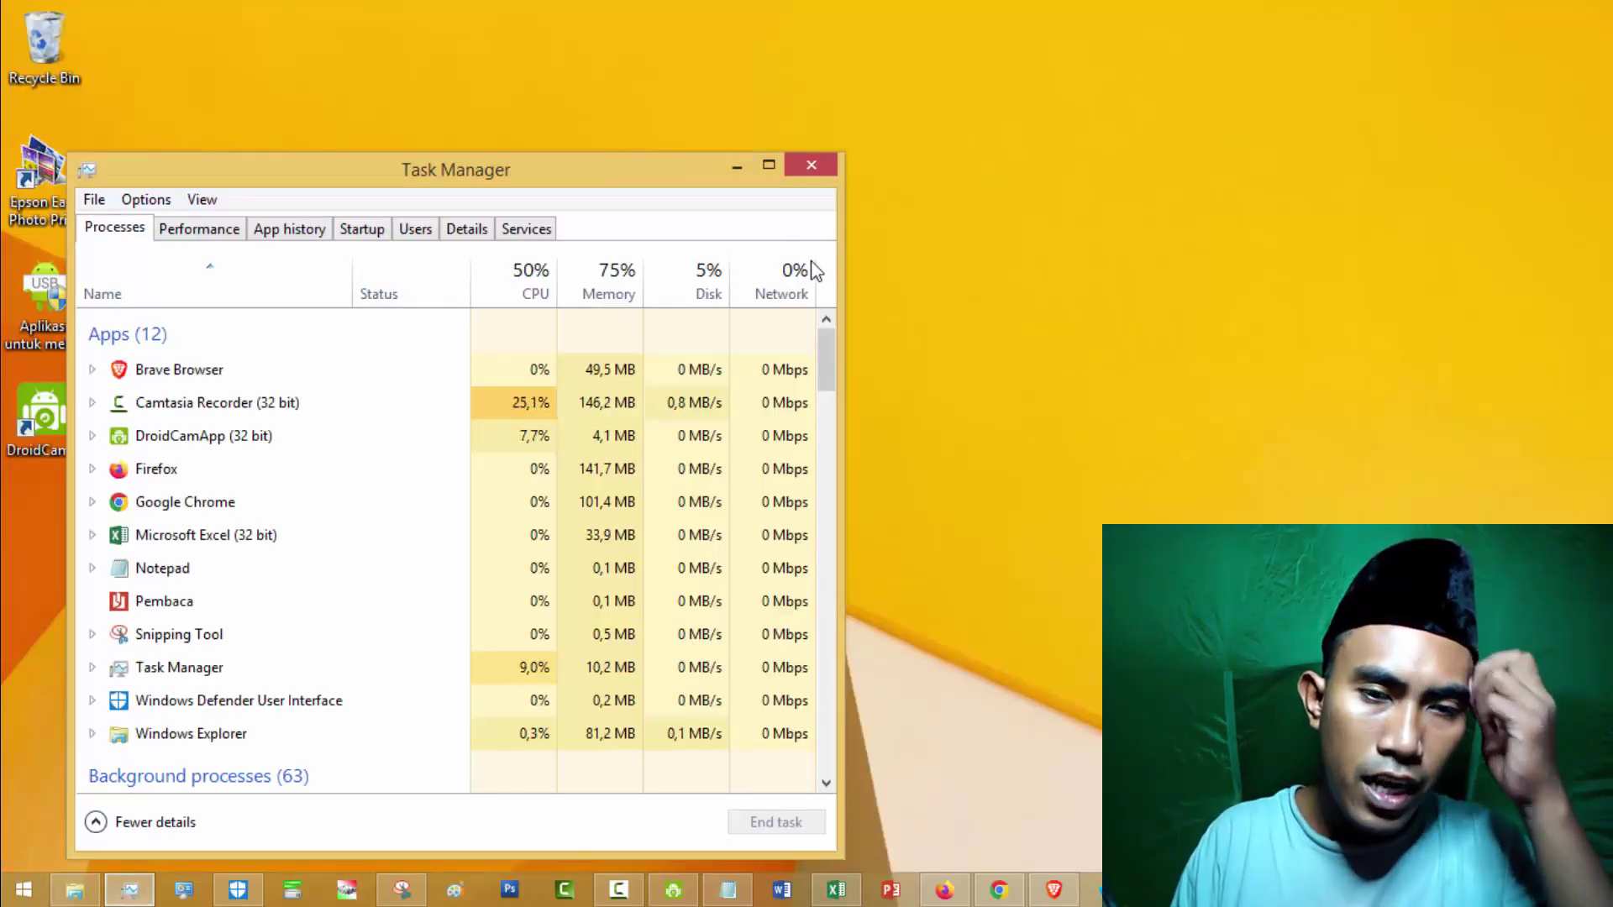
pyautogui.click(737, 168)
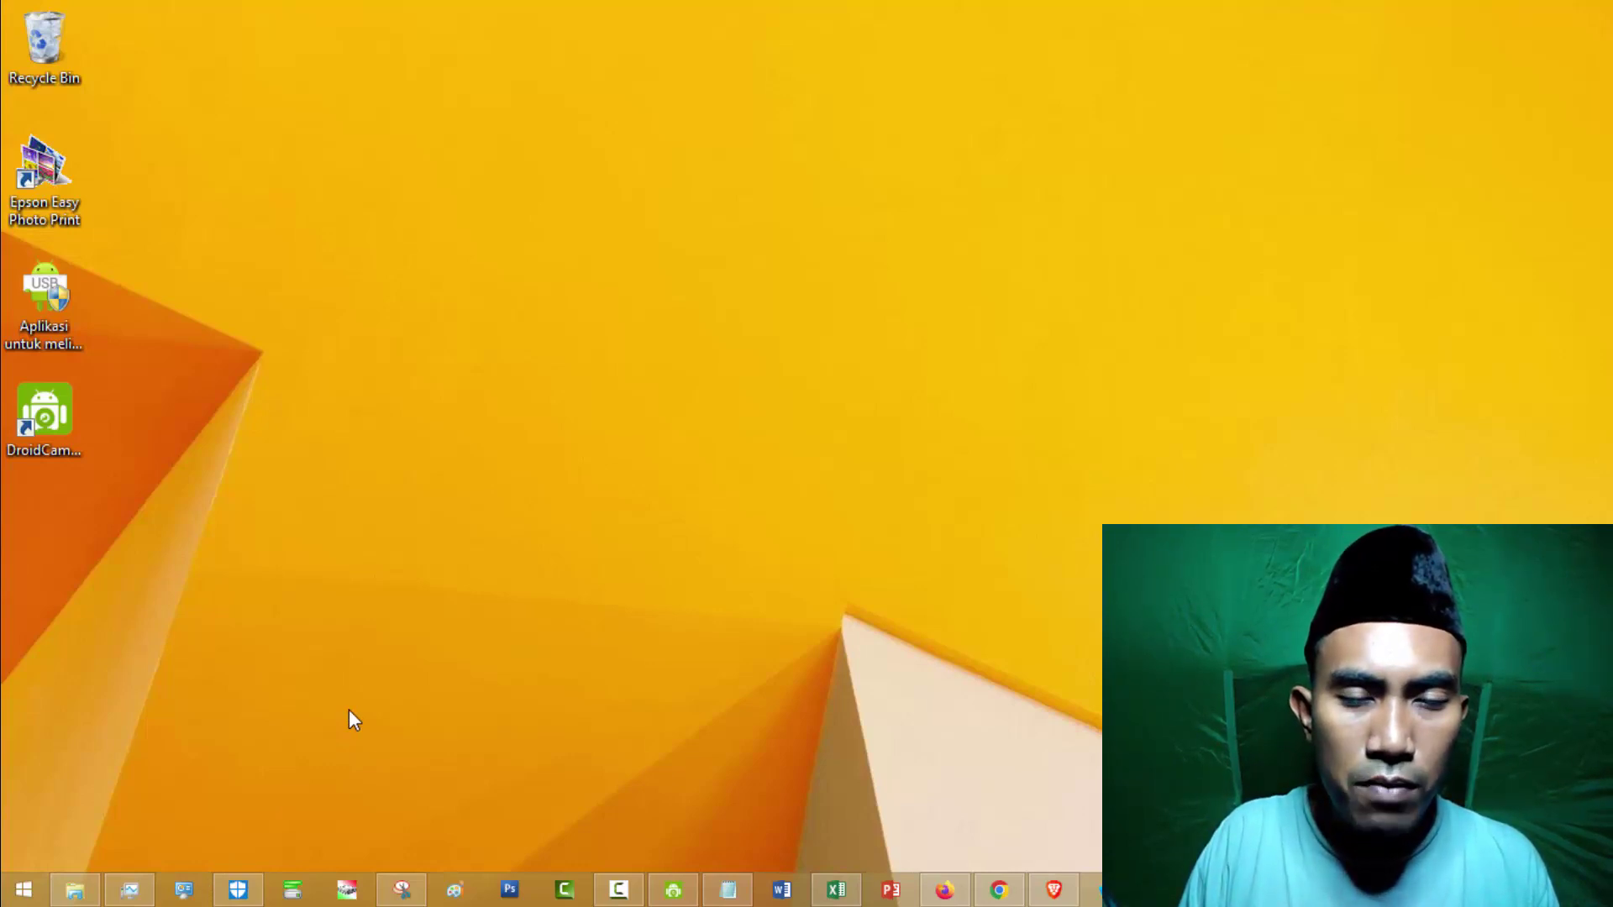
# Bring Task Manager up again and maximize its window
pyautogui.hotkey('ctrl', 'shift', 'Escape')
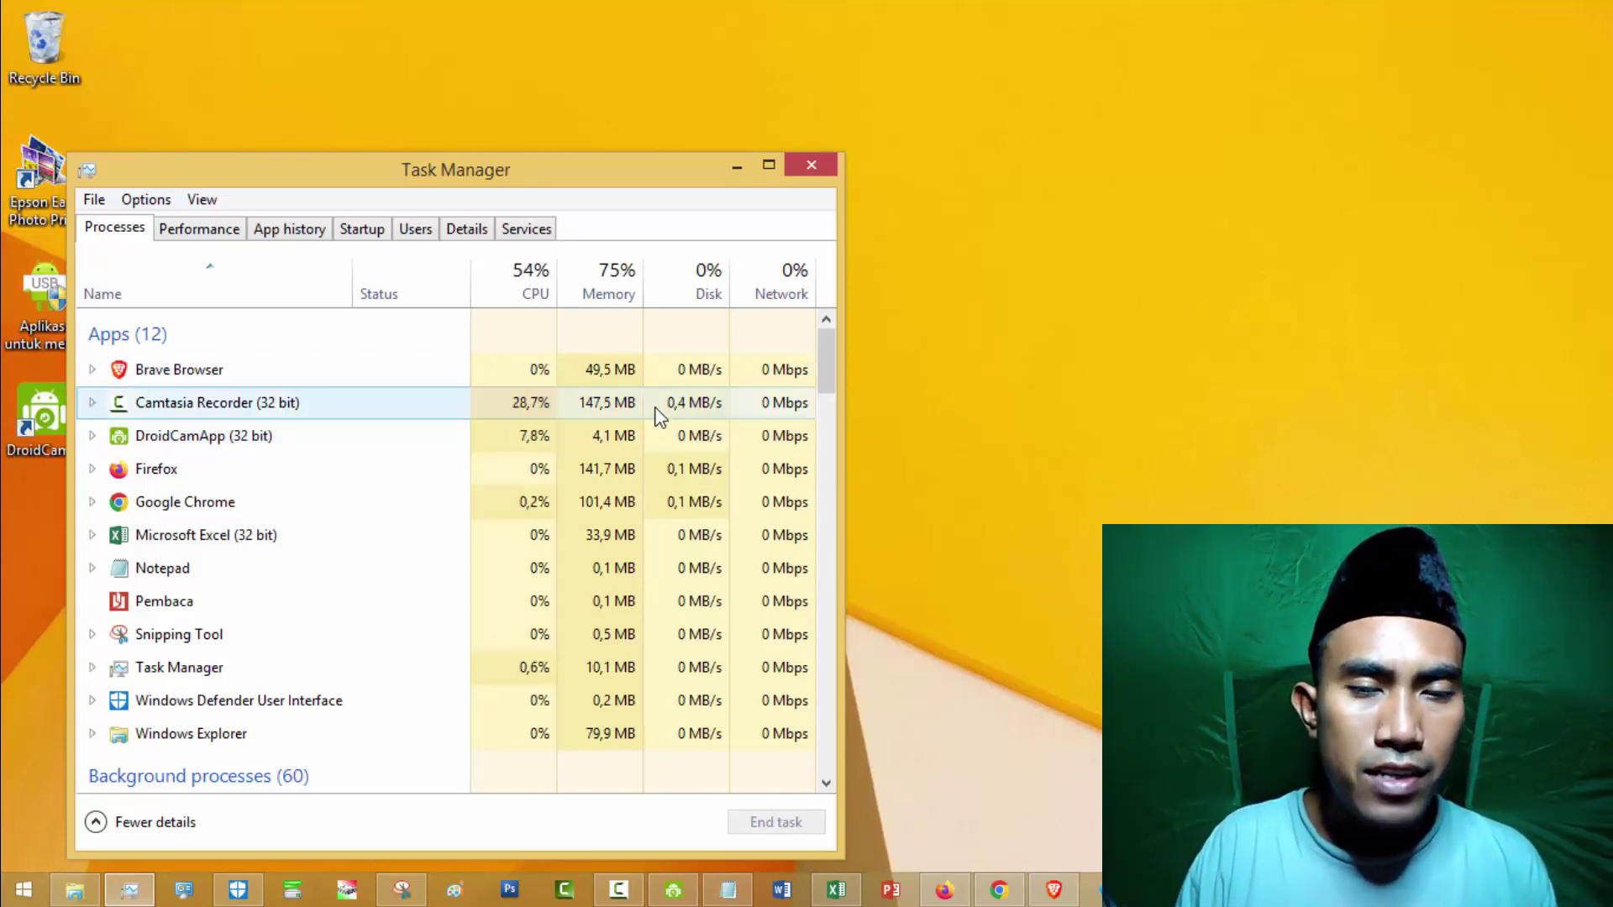
pyautogui.click(768, 166)
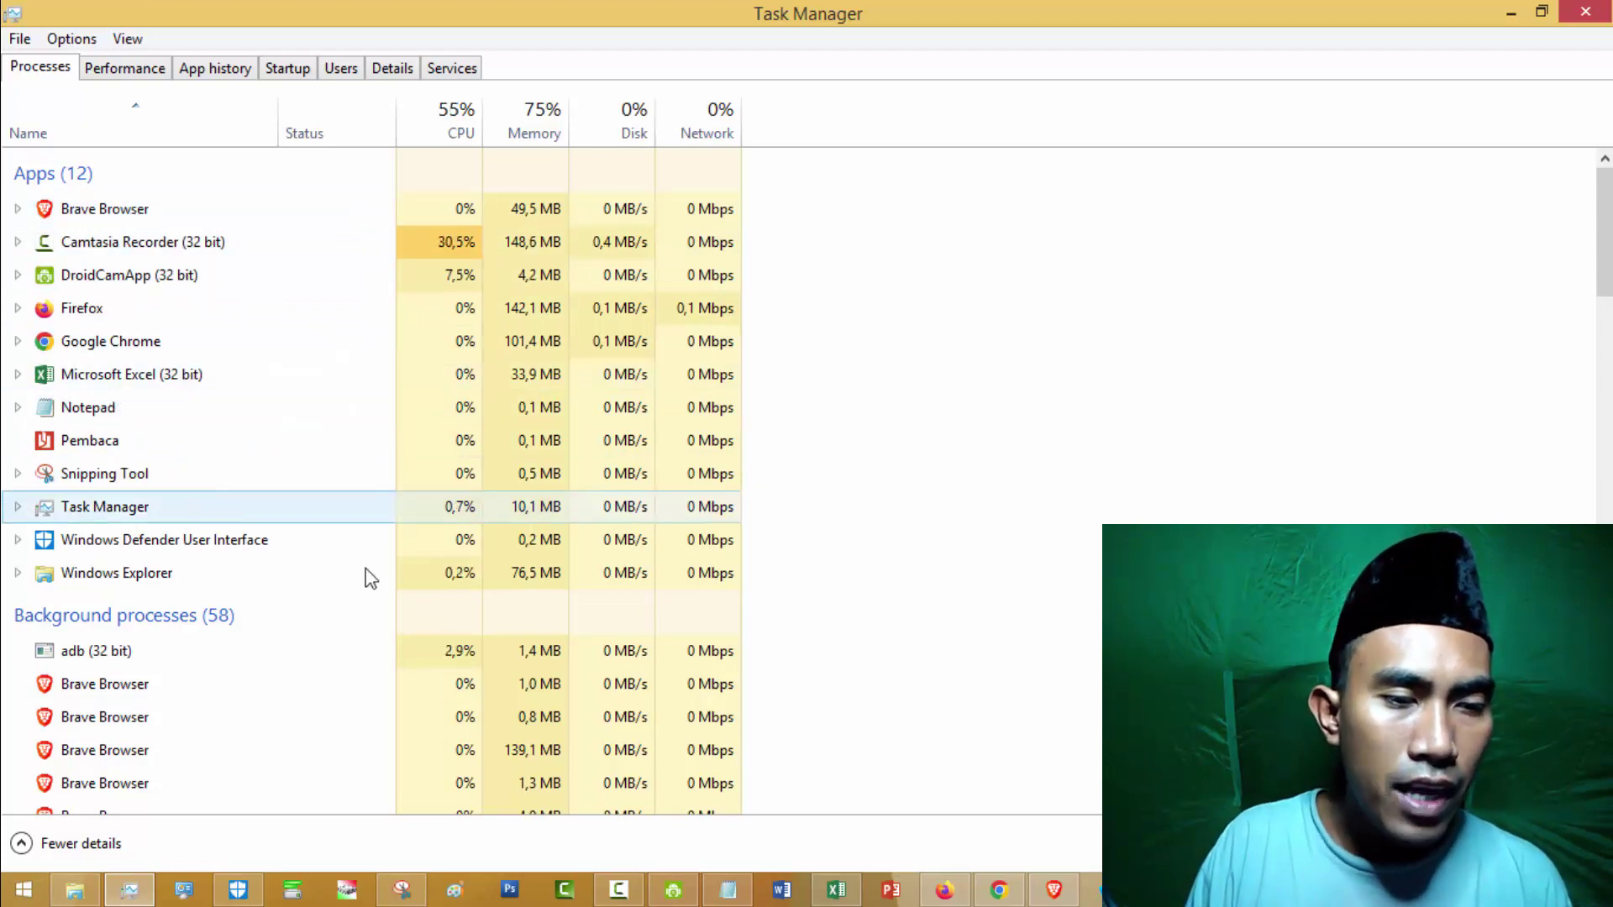
# Close the Brave browser window showing YouTube Studio, including all of its open tabs
pyautogui.moveTo(1054, 893)
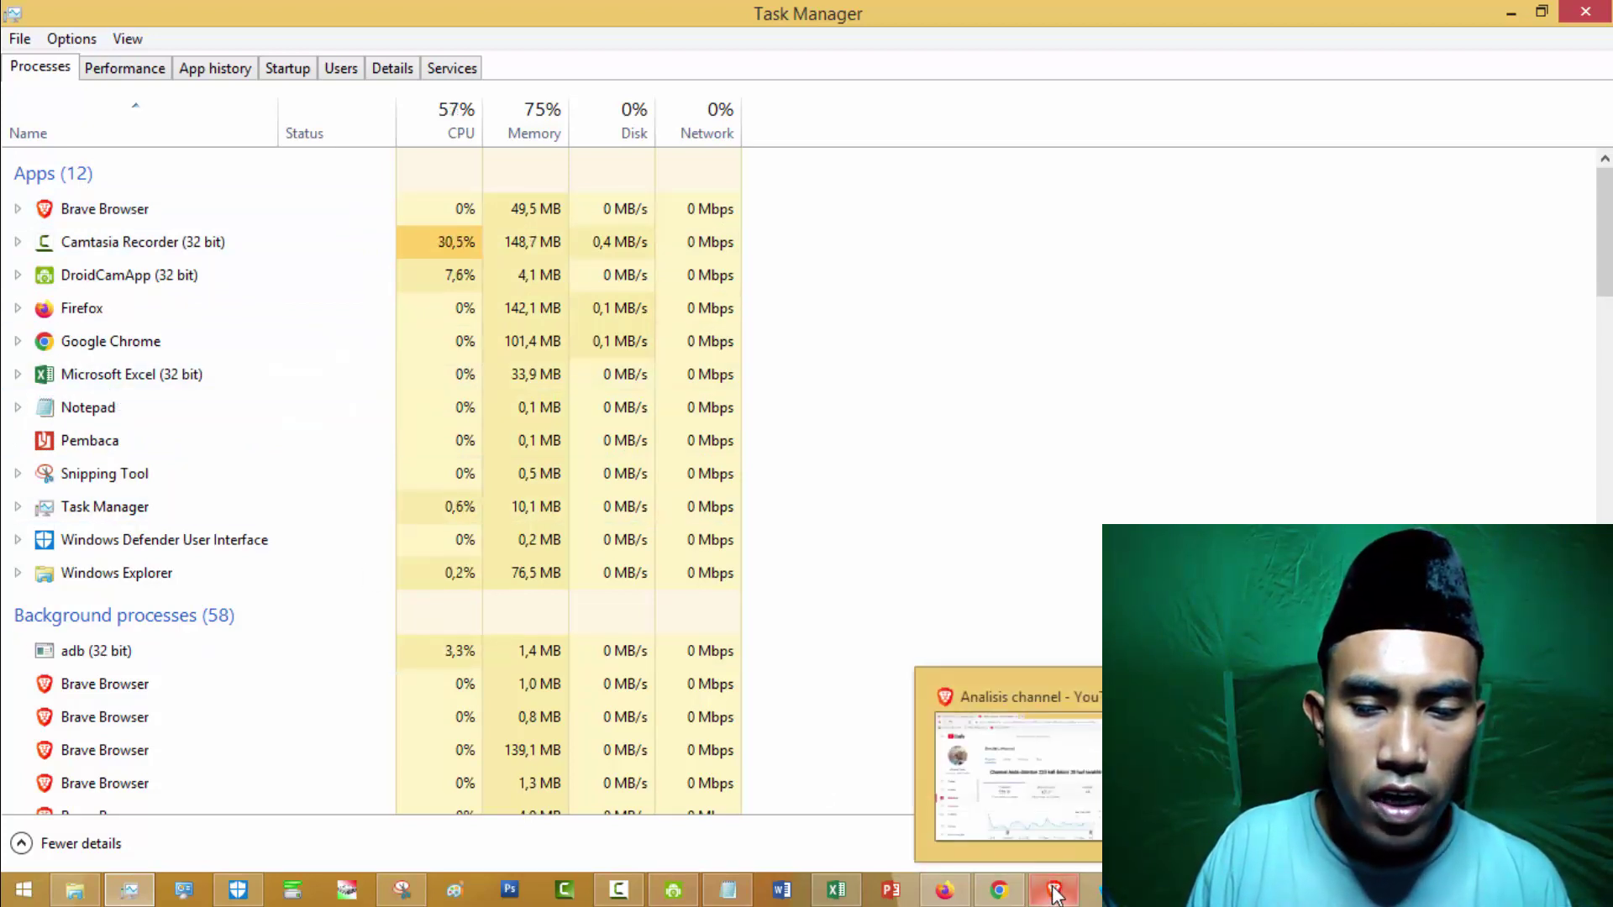
pyautogui.click(1086, 821)
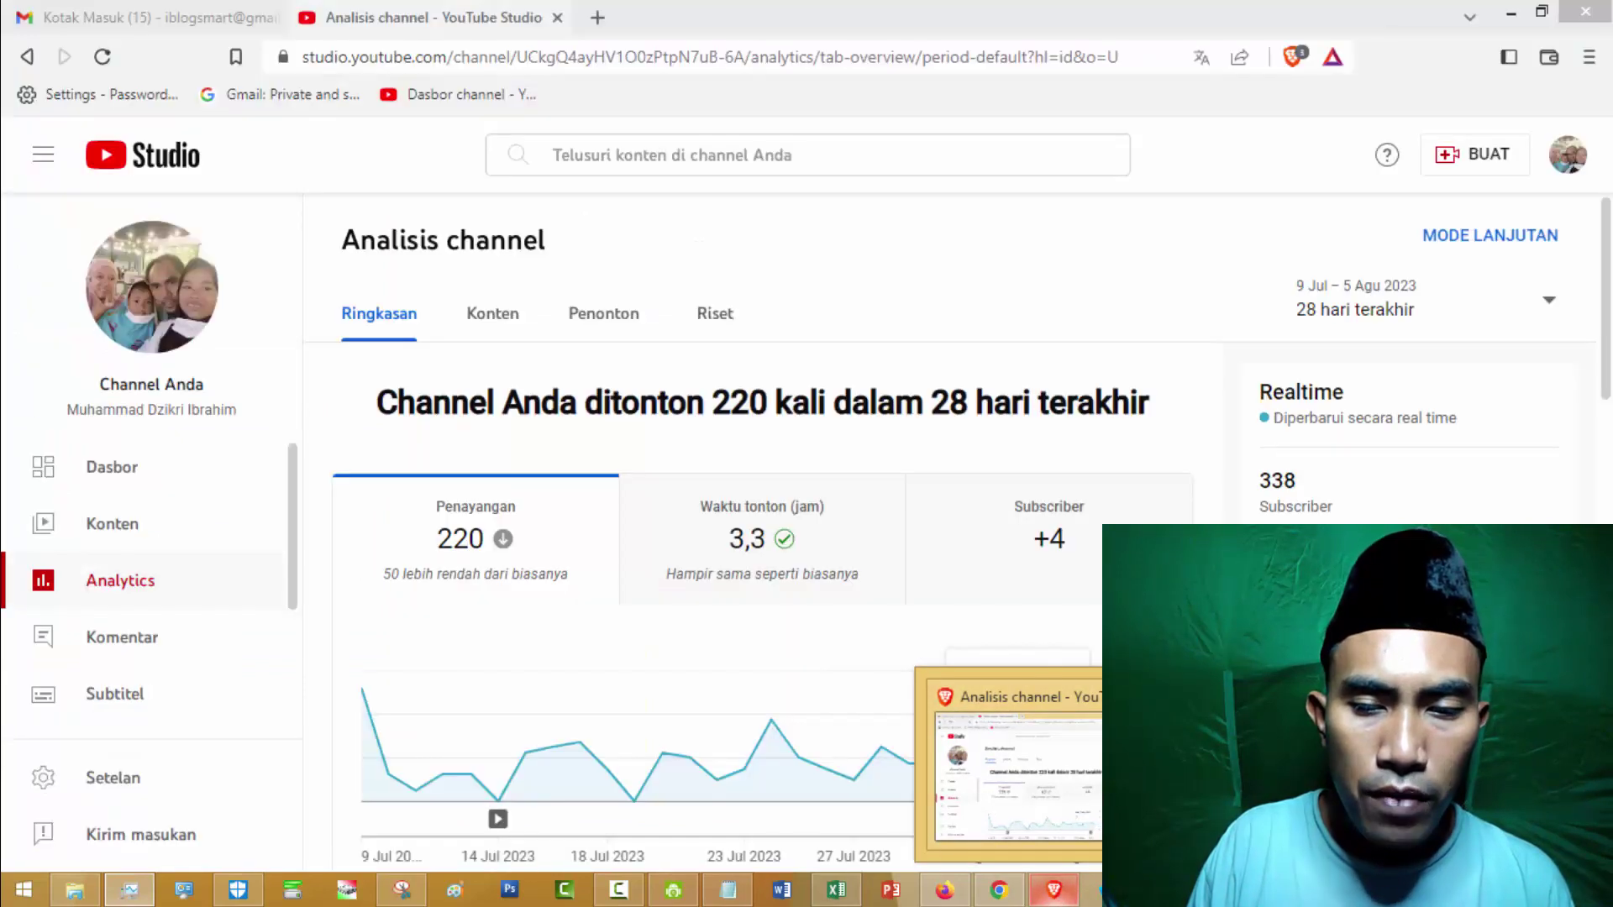
pyautogui.click(1171, 696)
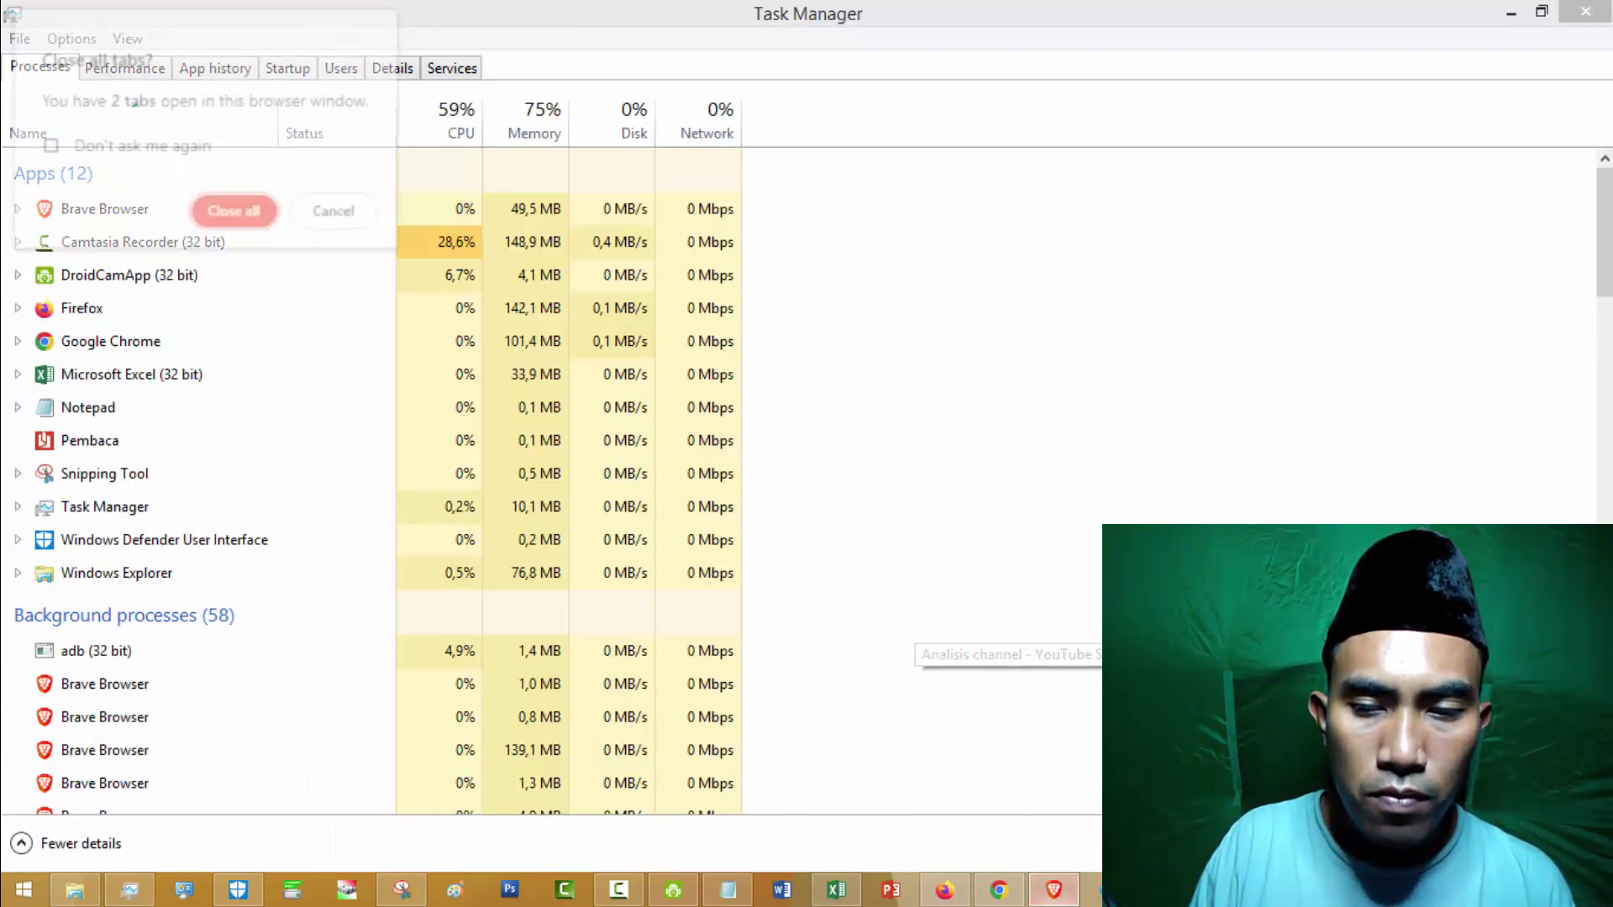
pyautogui.click(217, 213)
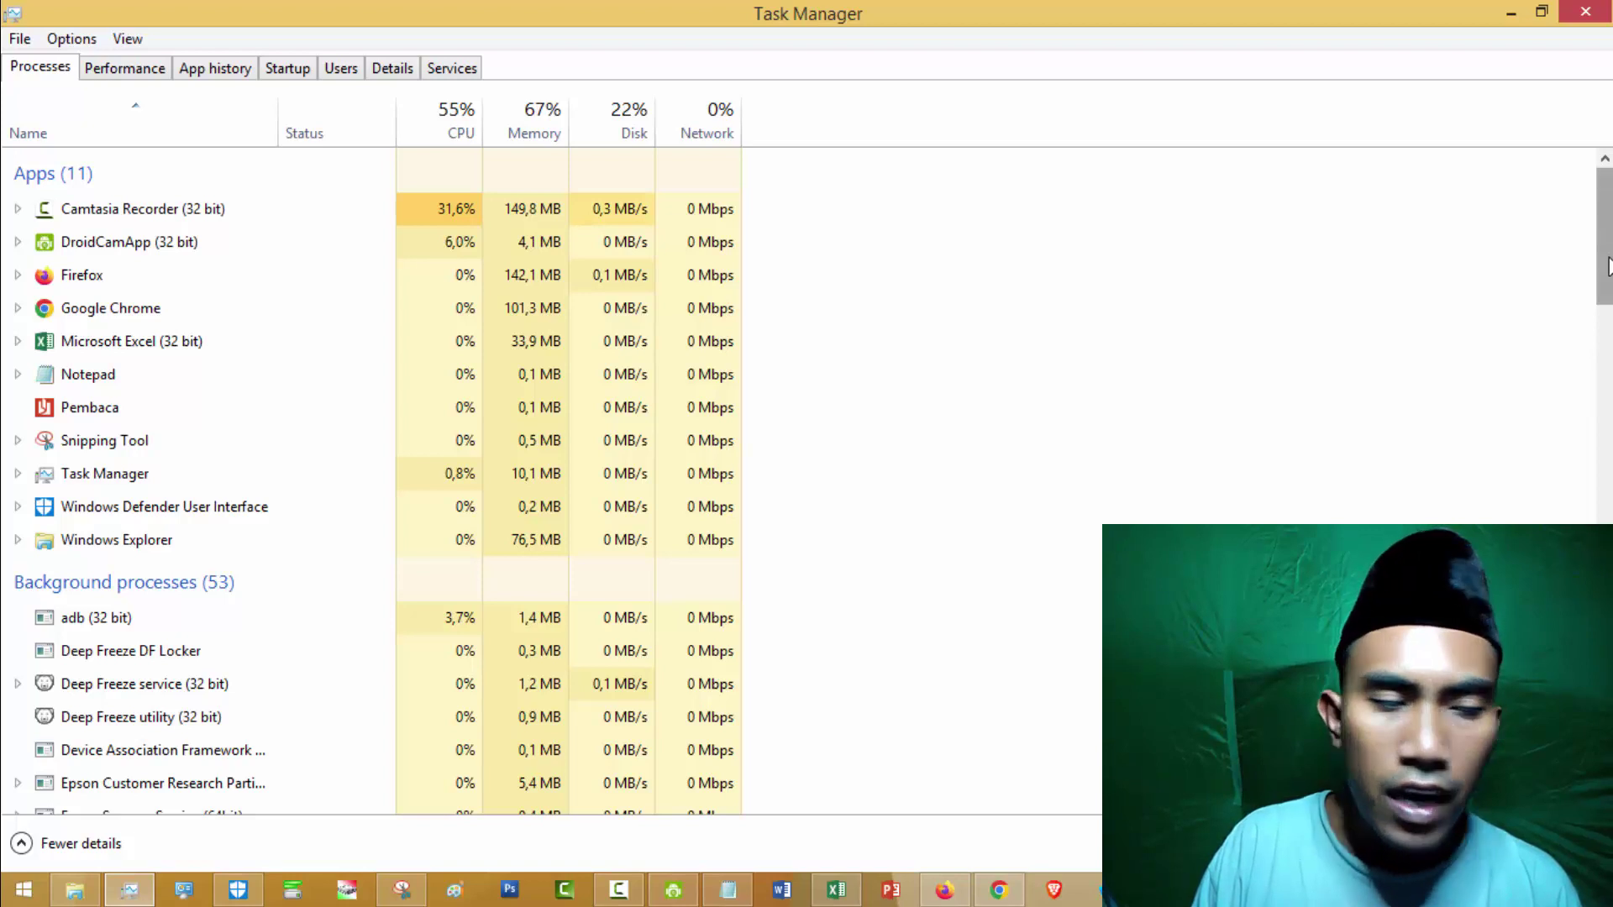
# Examine the running apps, background processes and Windows processes, and return to the start of the process list
pyautogui.moveTo(1605, 270); pyautogui.dragTo(1607, 312)
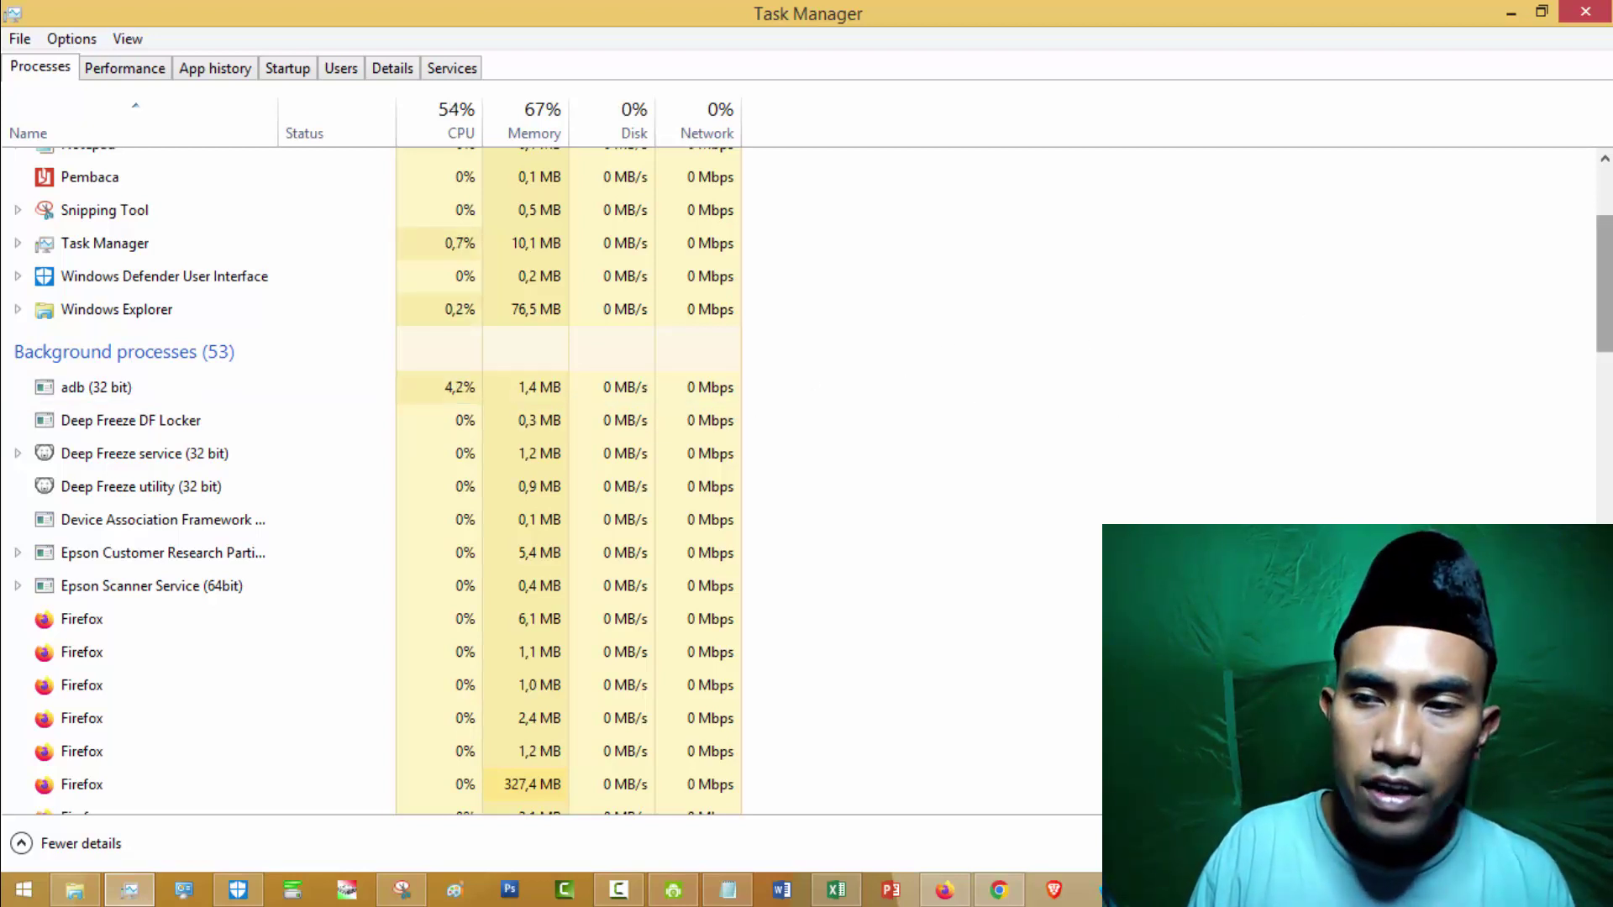
pyautogui.moveTo(1606, 307); pyautogui.dragTo(1606, 653)
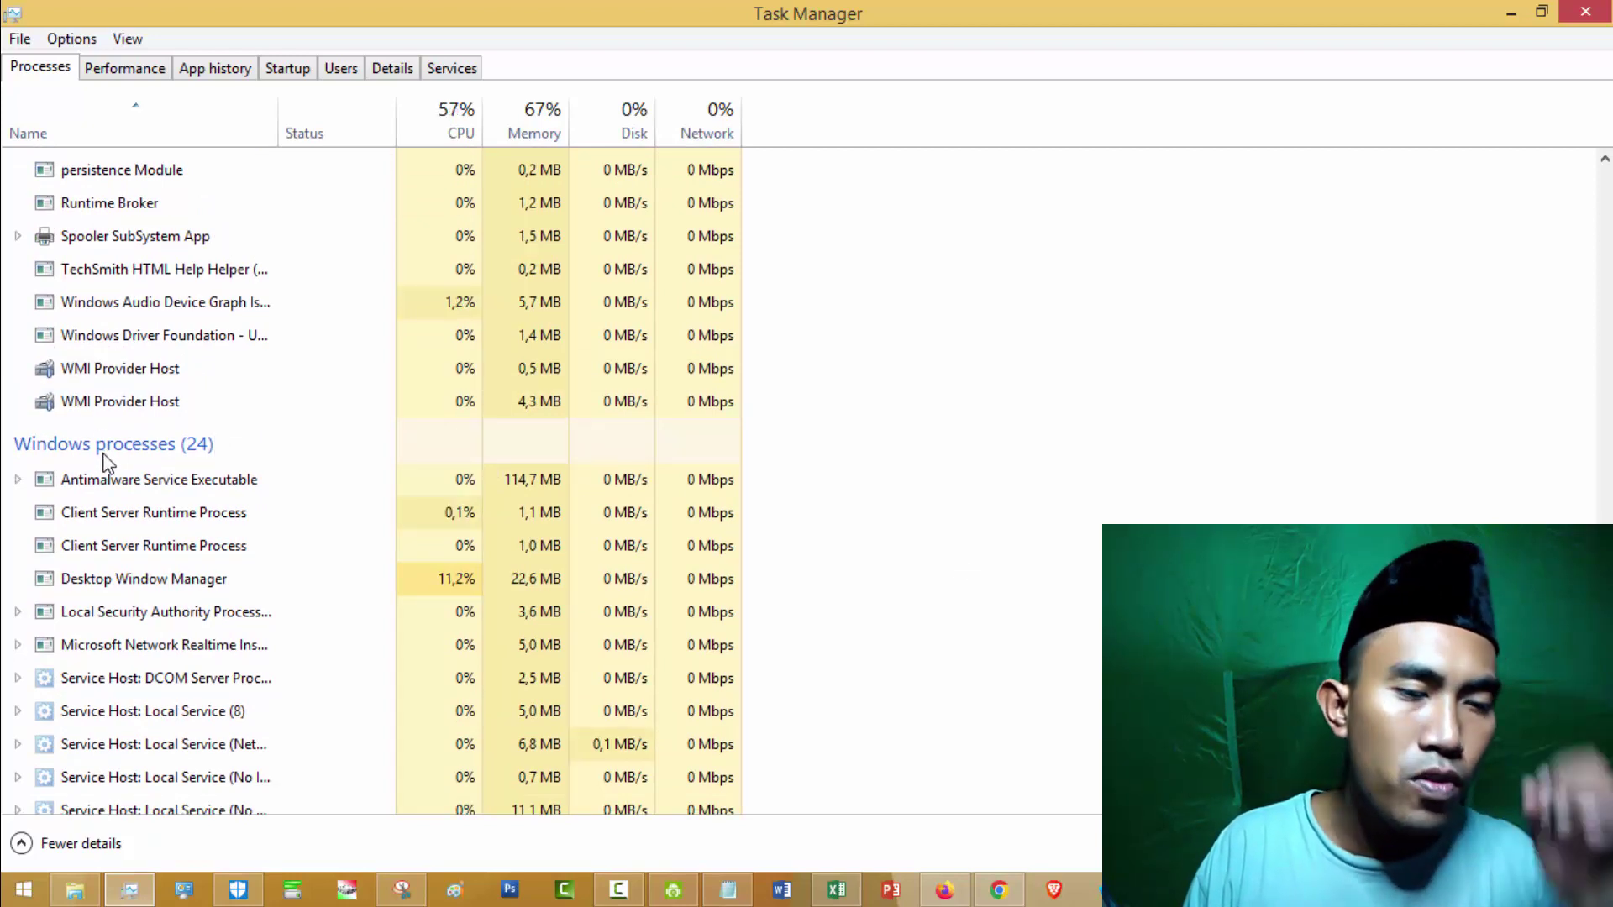
pyautogui.scroll(-1, 107, 460)
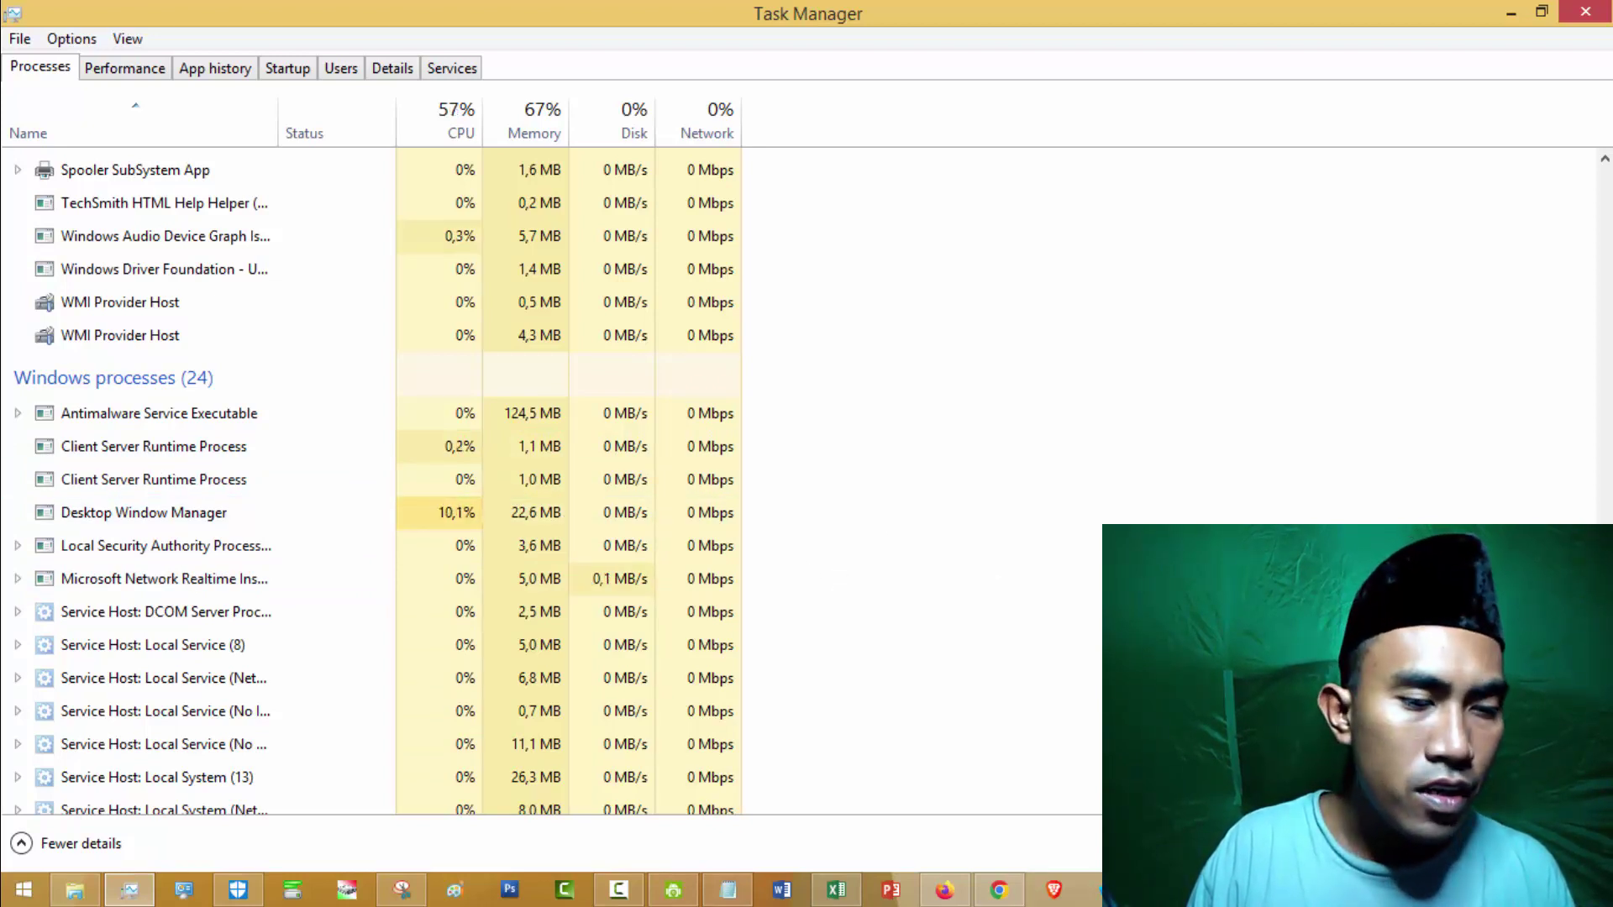
pyautogui.scroll(-4, 369, 479)
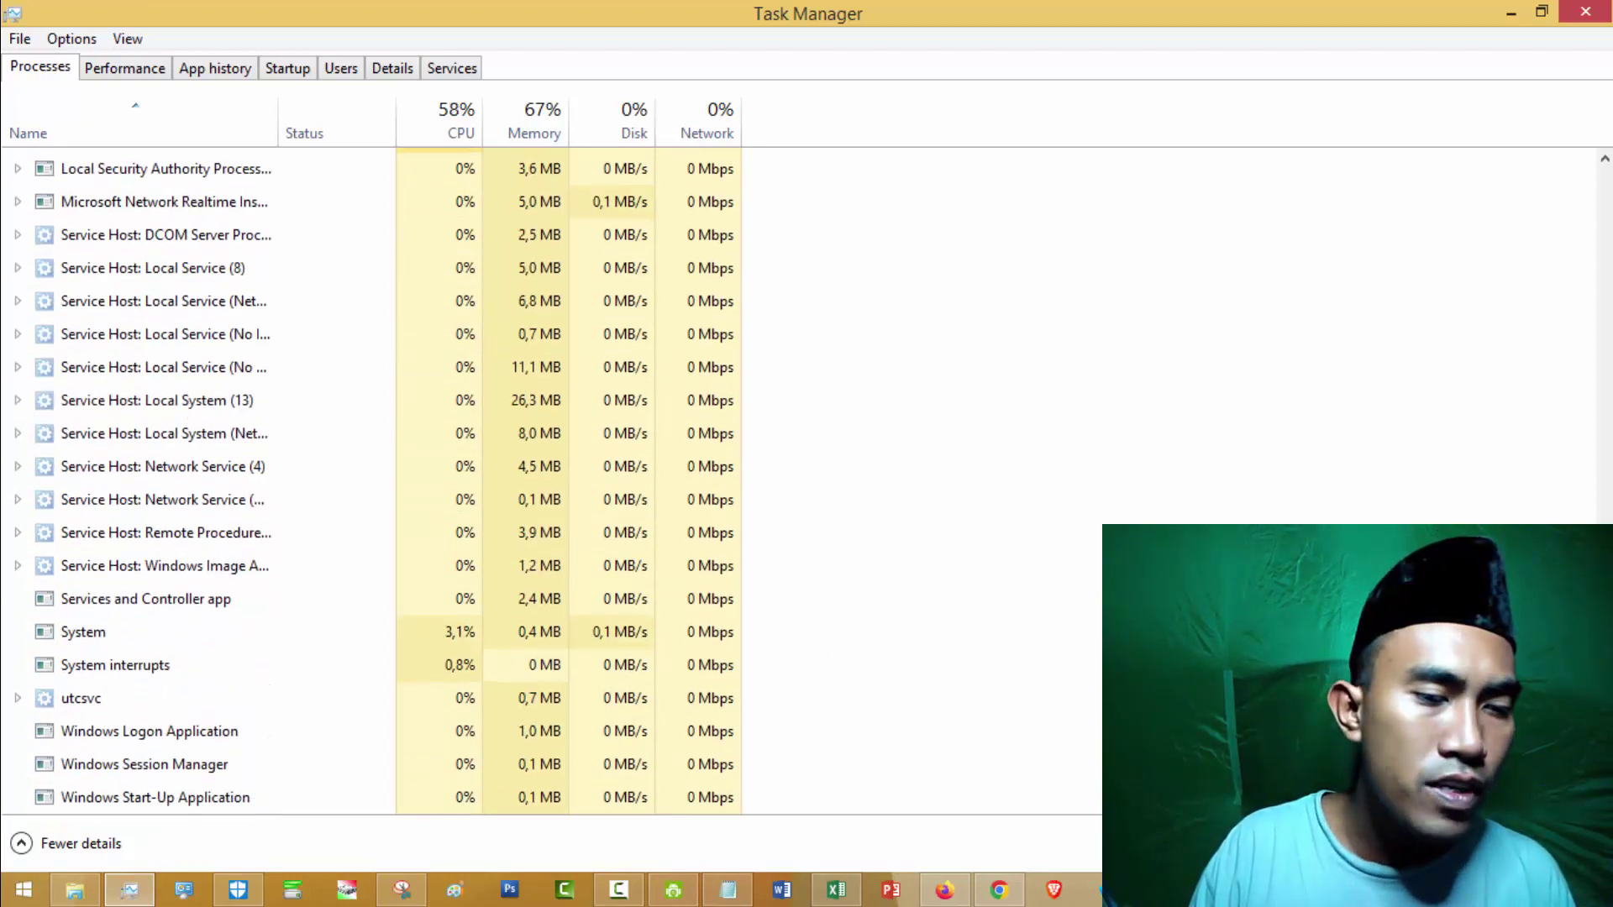
pyautogui.scroll(5, 370, 478)
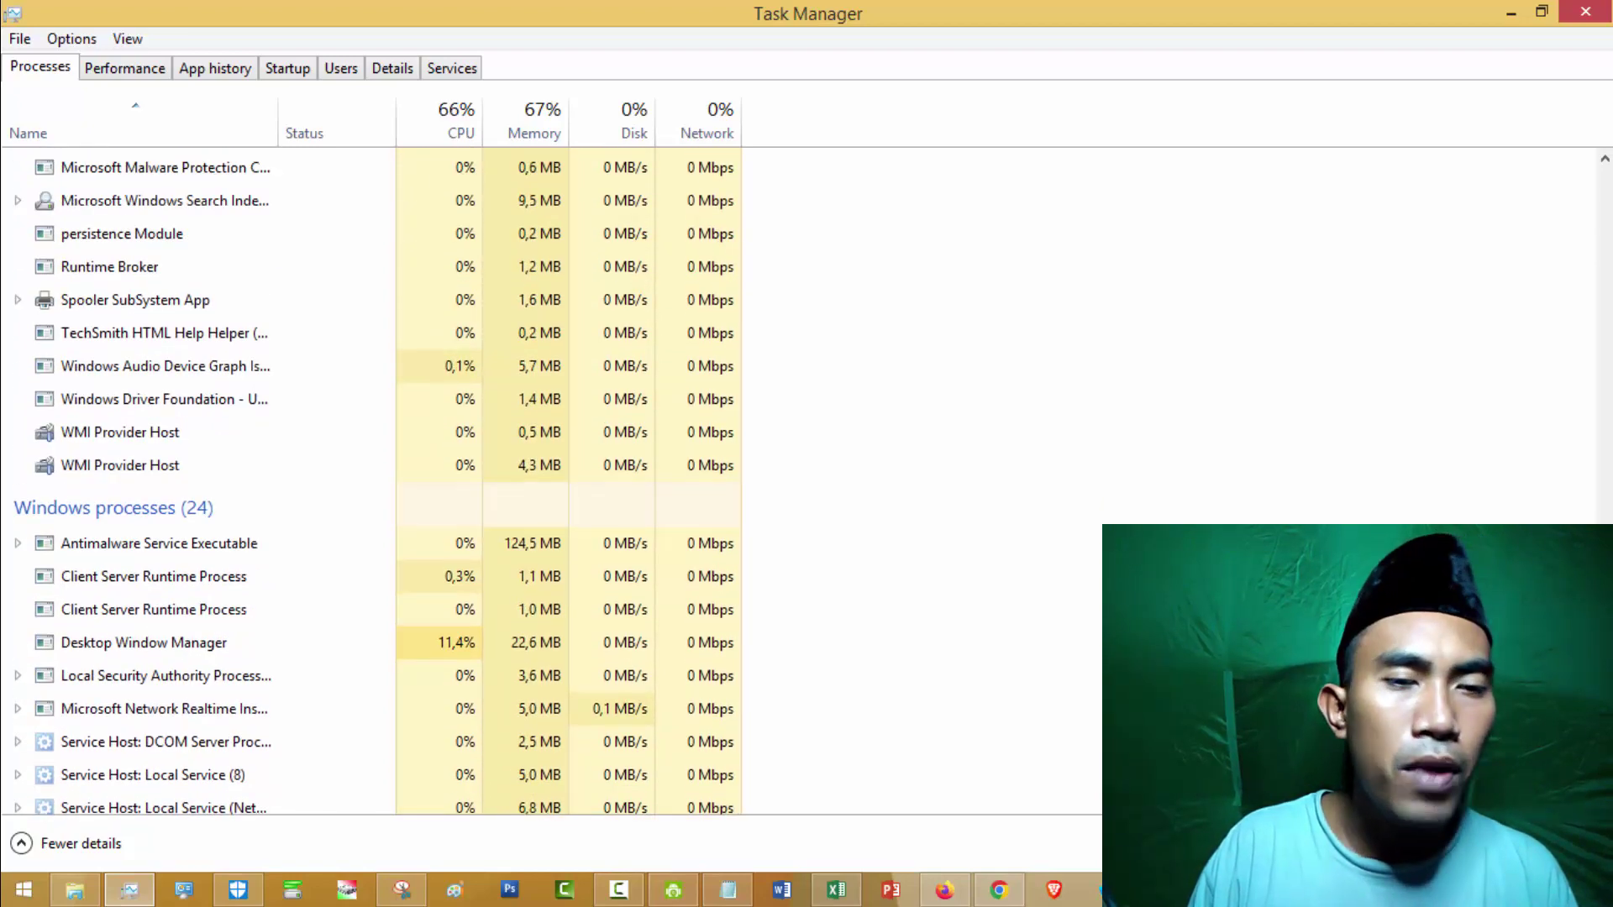
pyautogui.moveTo(1603, 610); pyautogui.dragTo(1600, 231)
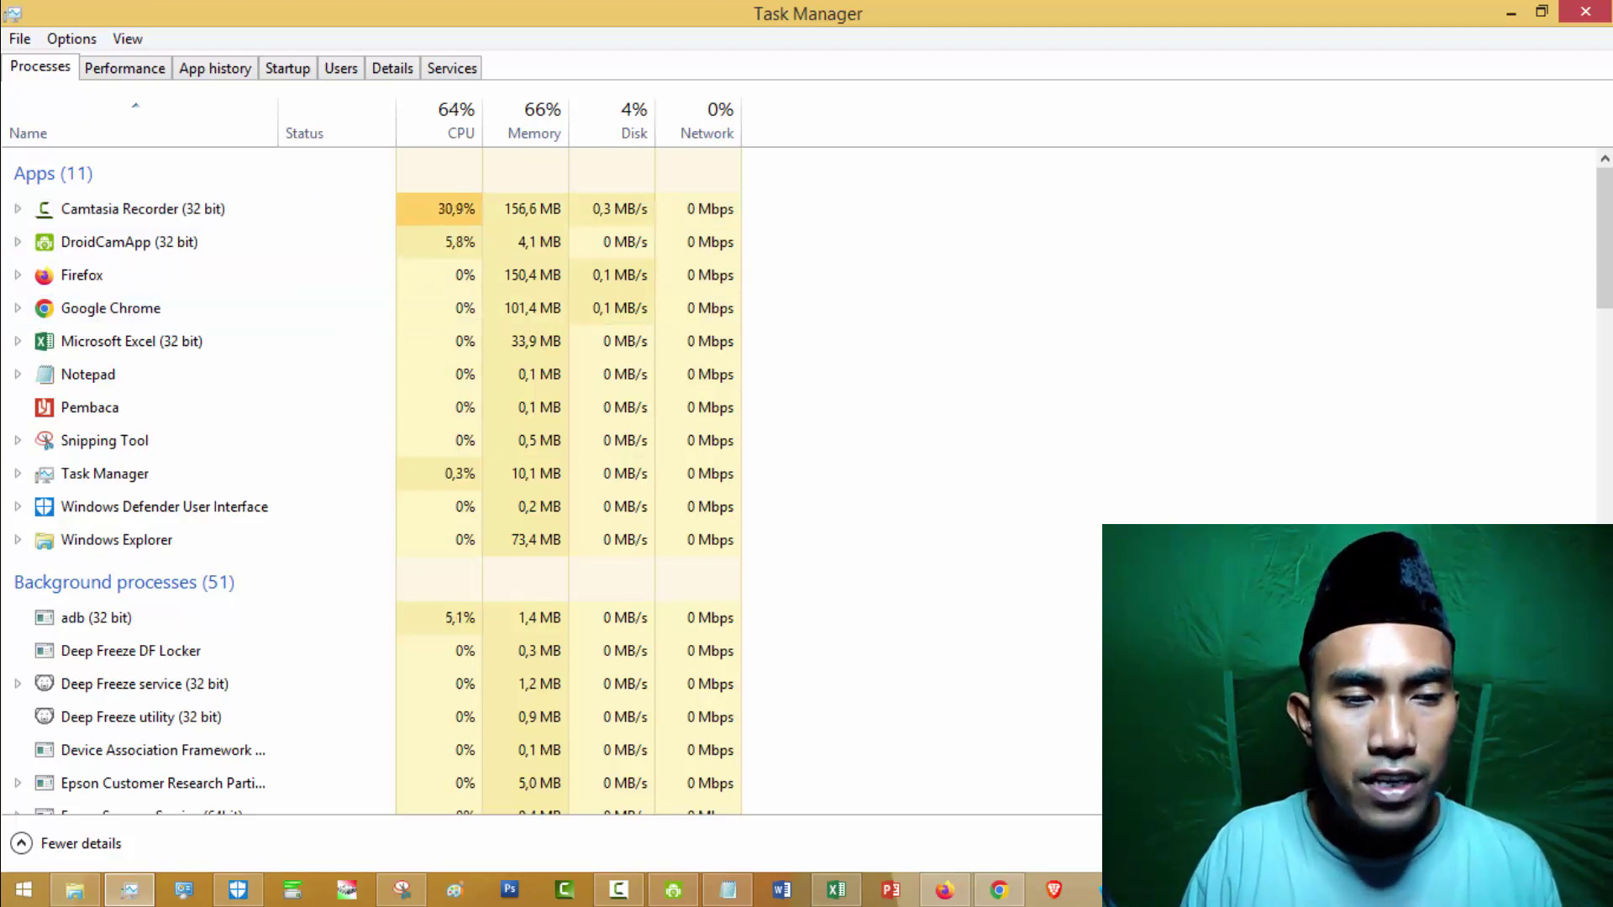
pyautogui.moveTo(1604, 278); pyautogui.dragTo(1604, 328)
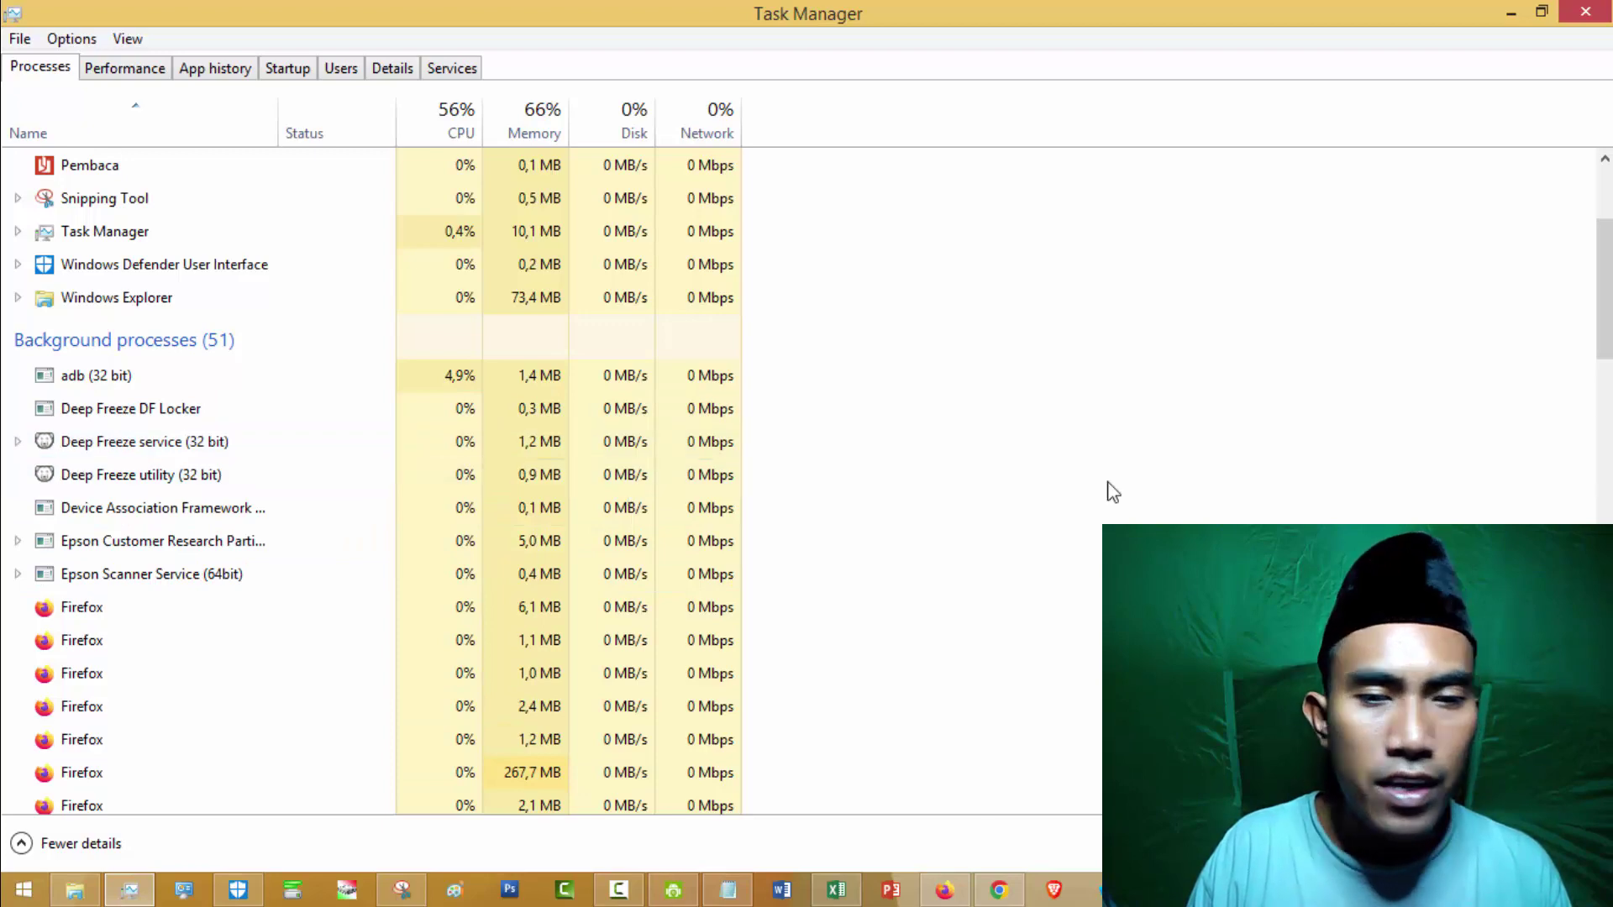
pyautogui.moveTo(1610, 296); pyautogui.dragTo(1536, 165)
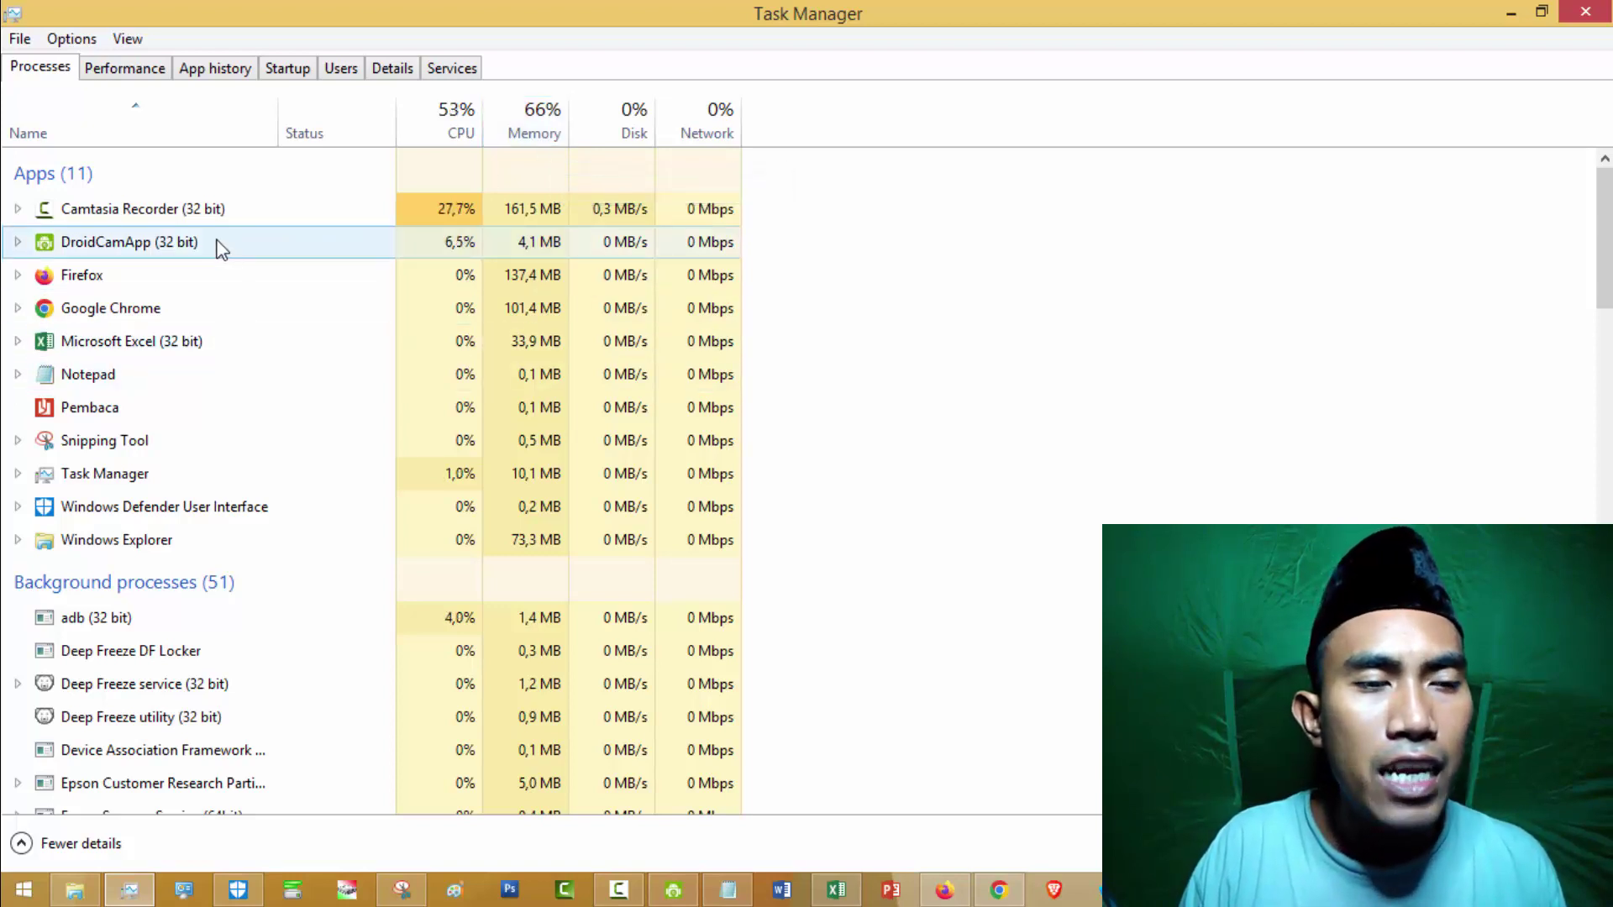
# End the Pembaca task among the running apps
pyautogui.click(241, 208)
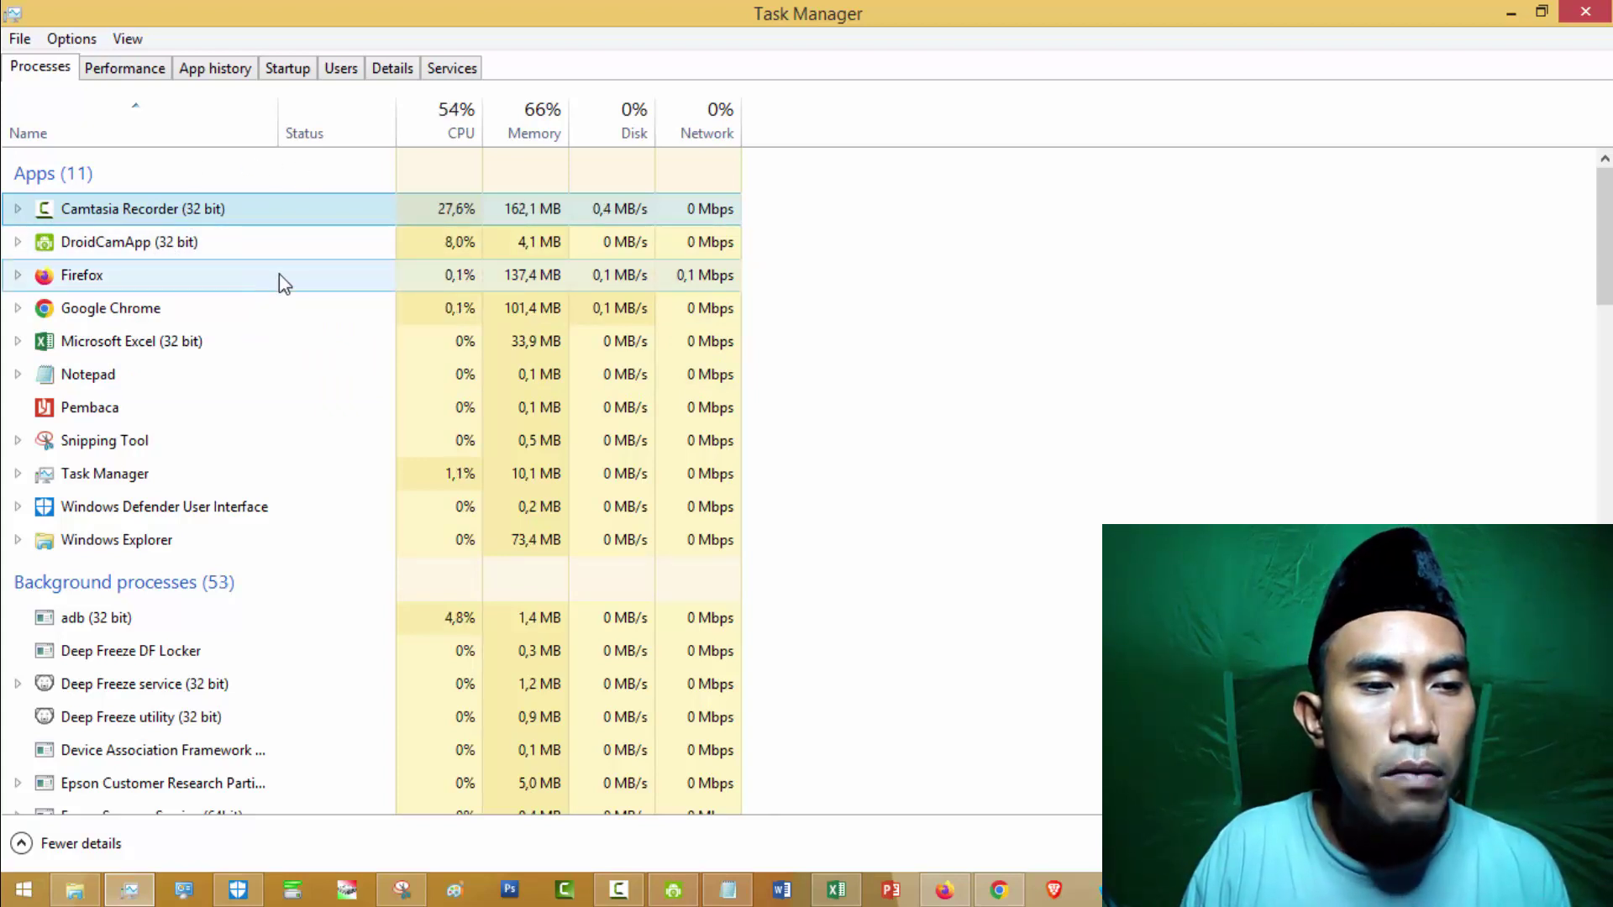
pyautogui.click(111, 413)
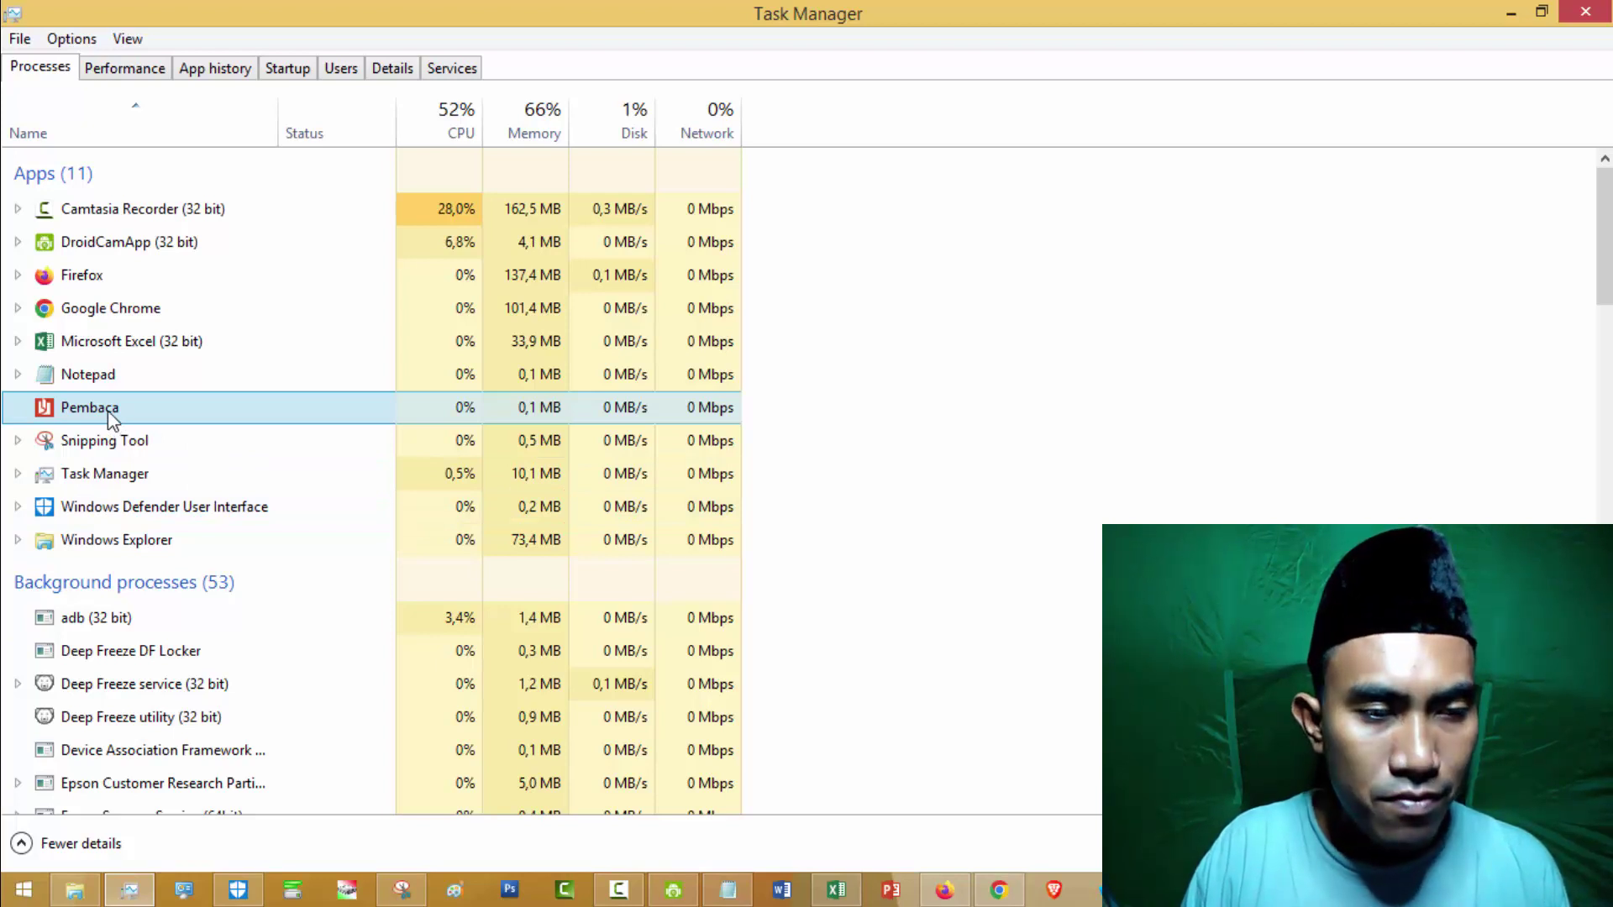
pyautogui.rightClick(111, 417)
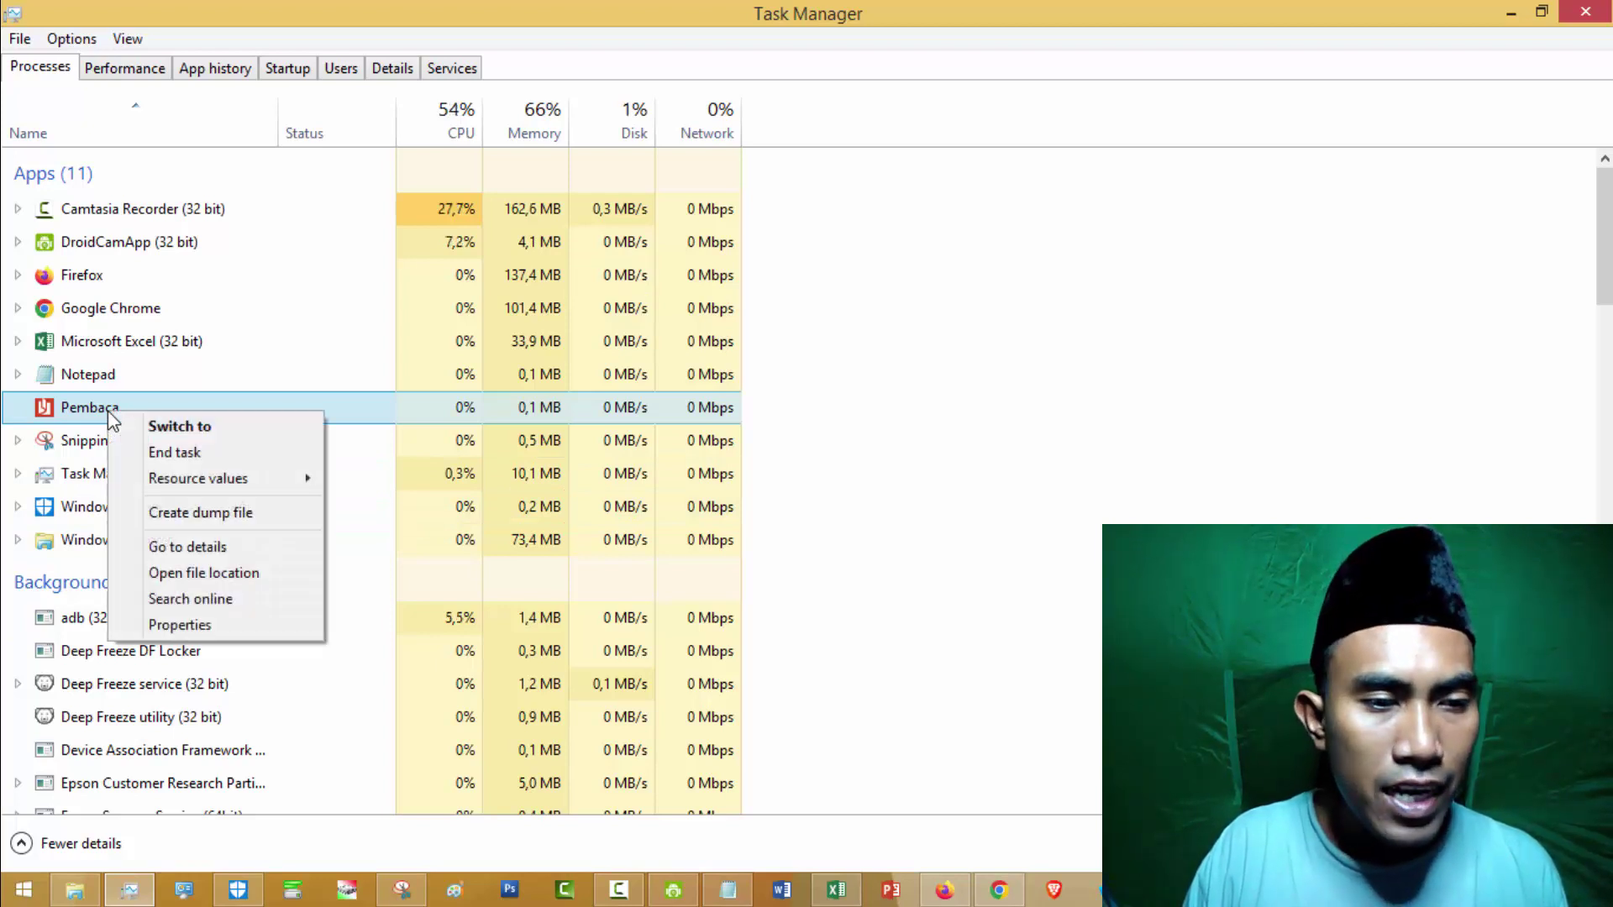
pyautogui.click(192, 454)
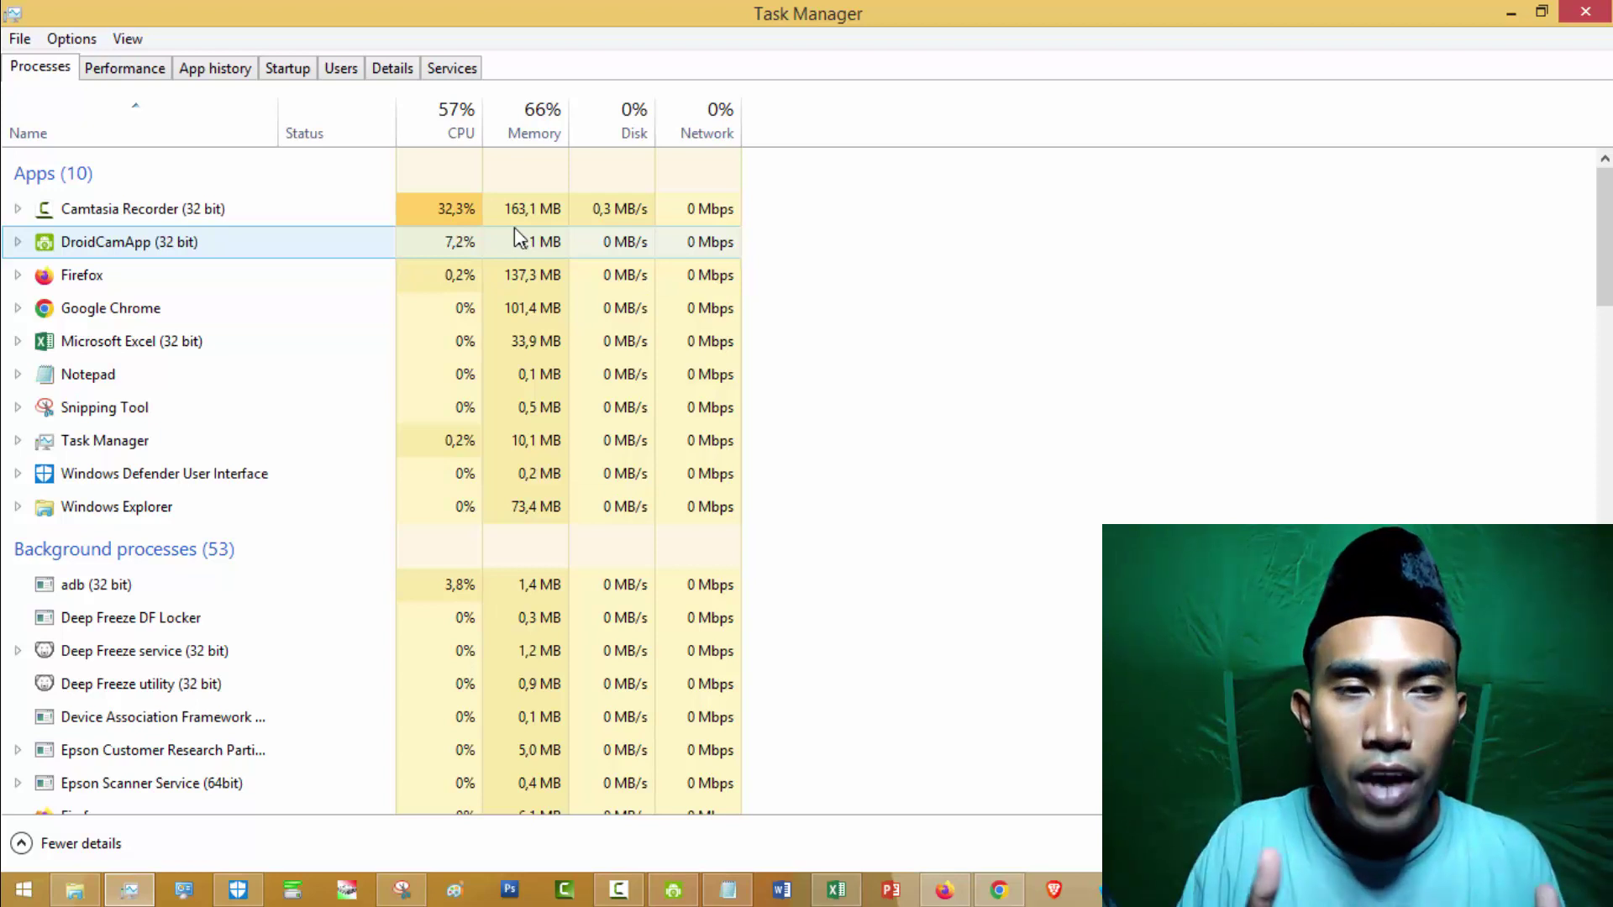
# Examine the memory and CPU performance graphs and the resource usage in the app history
pyautogui.click(123, 76)
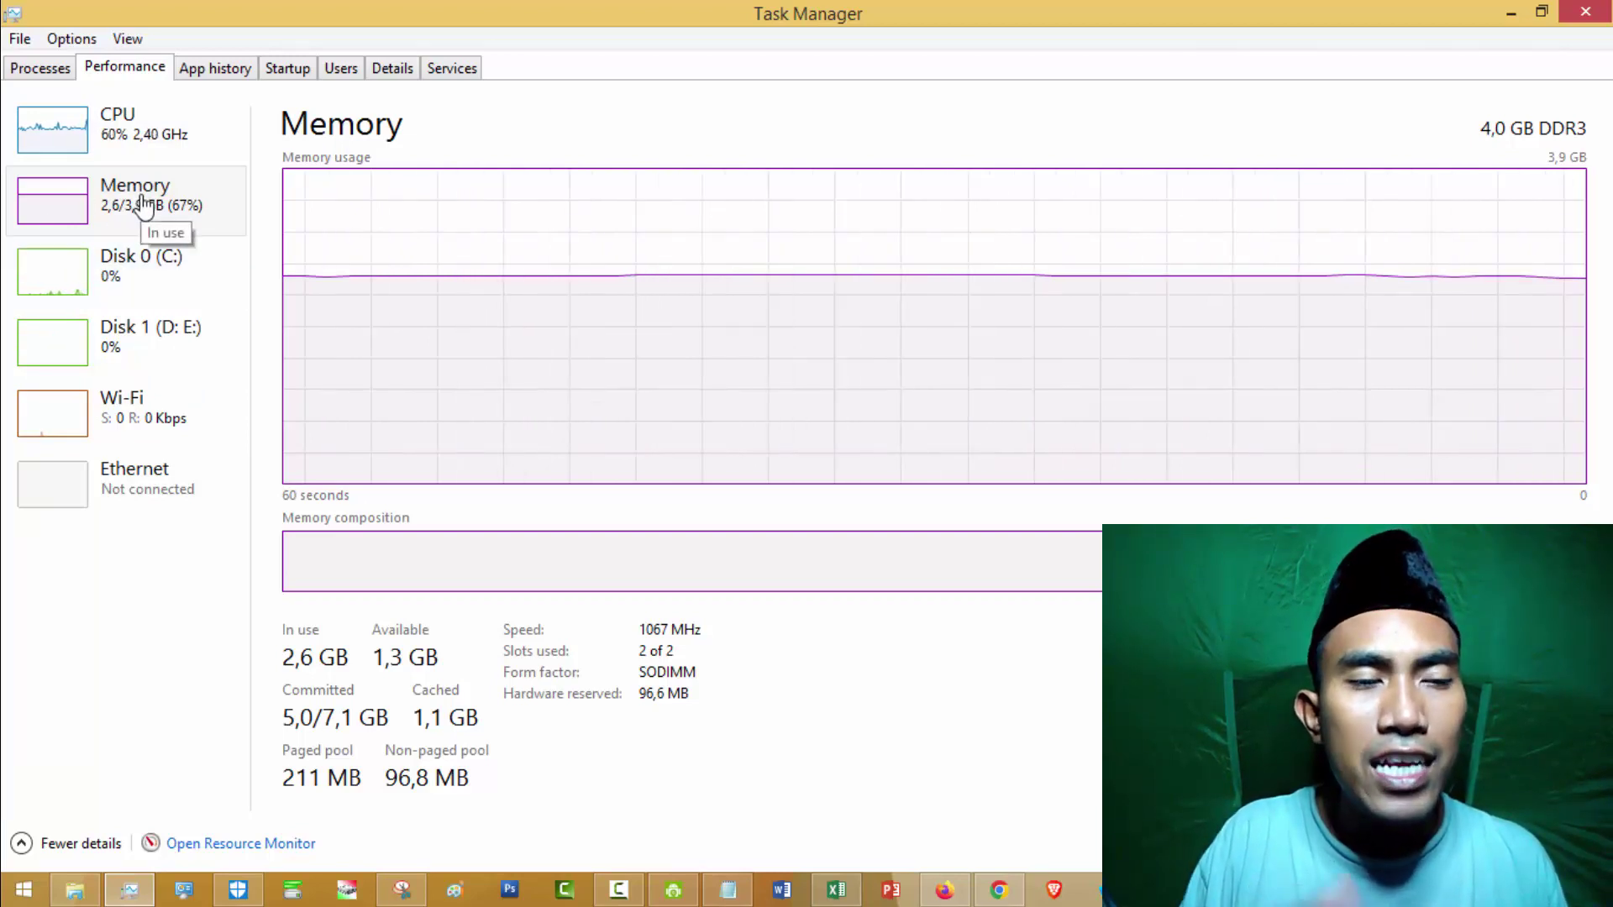
pyautogui.click(112, 141)
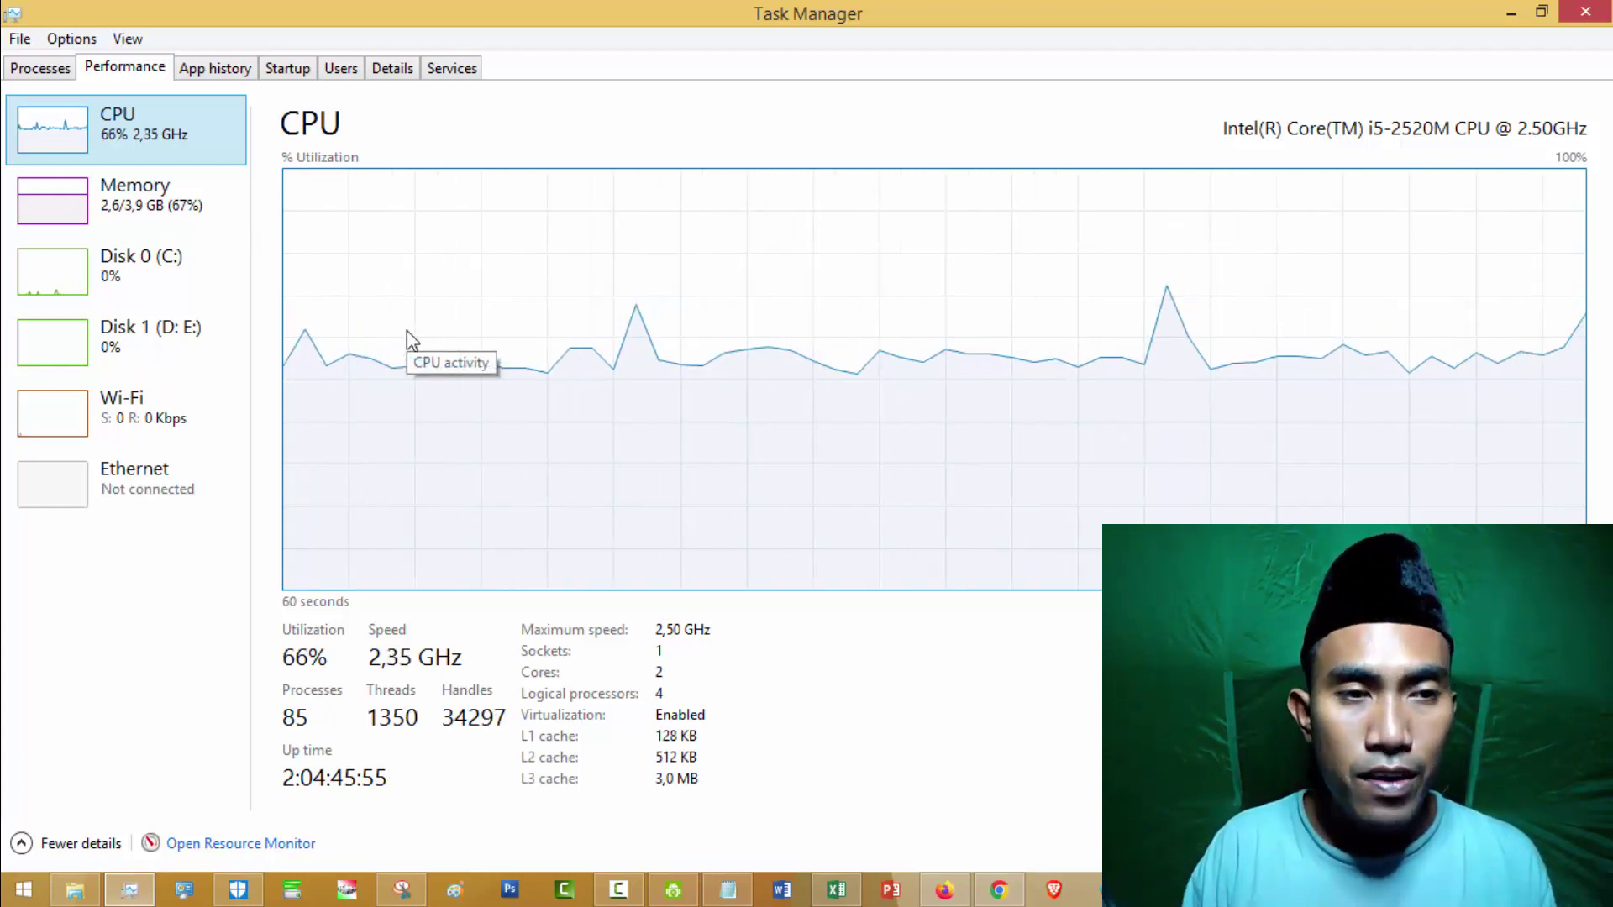
pyautogui.click(224, 74)
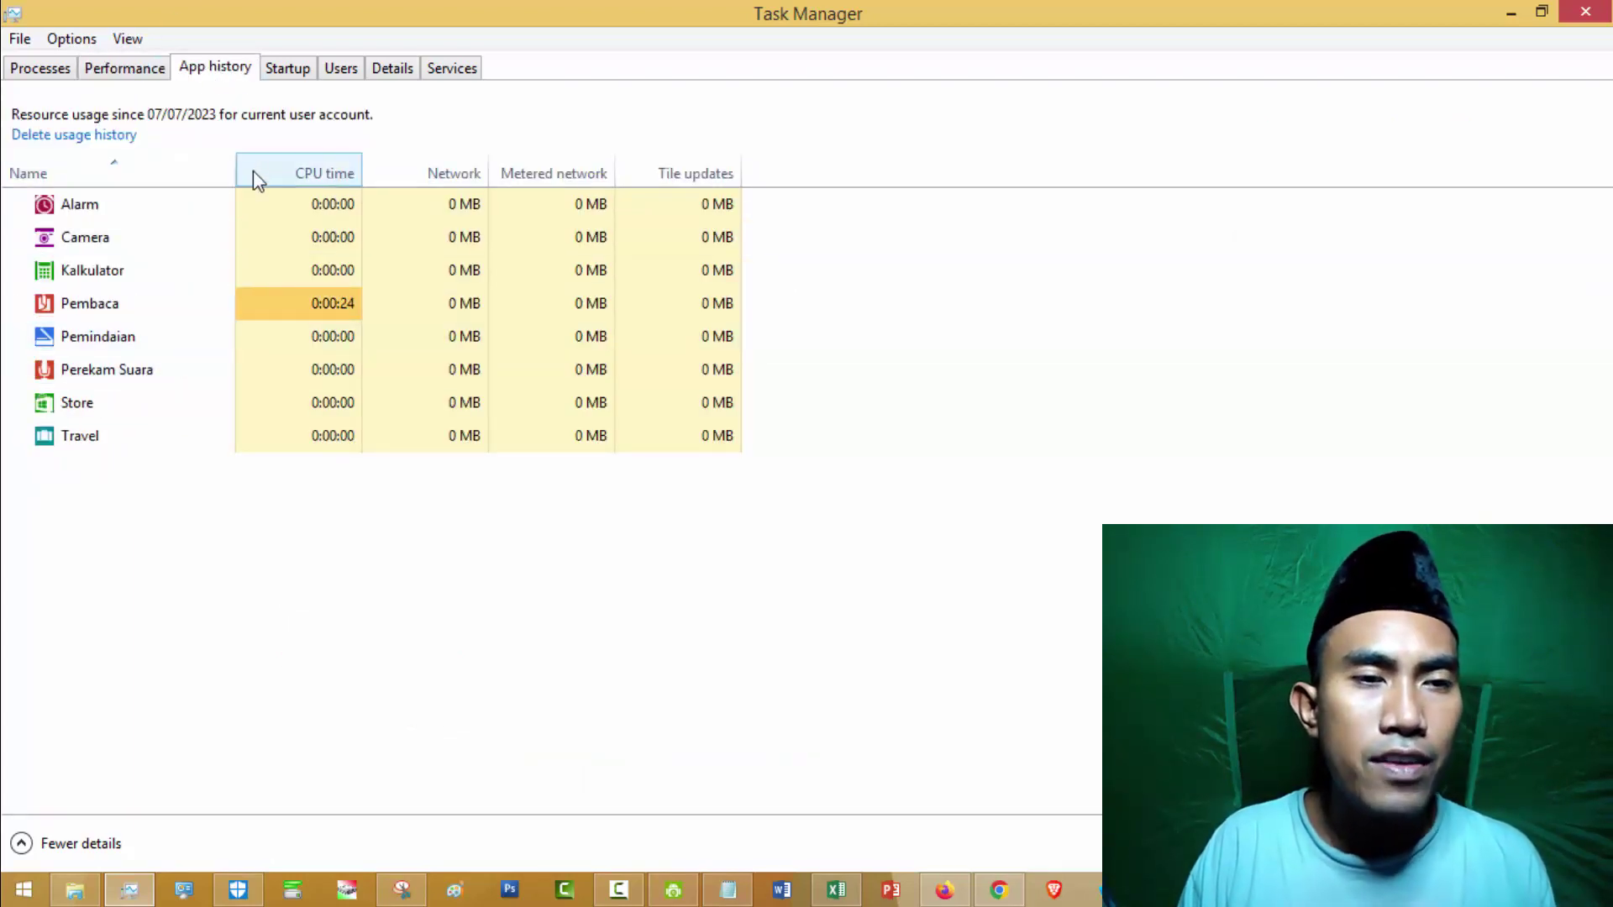
# Review the startup programs, per-user resource usage, detailed process list and system services
pyautogui.click(300, 82)
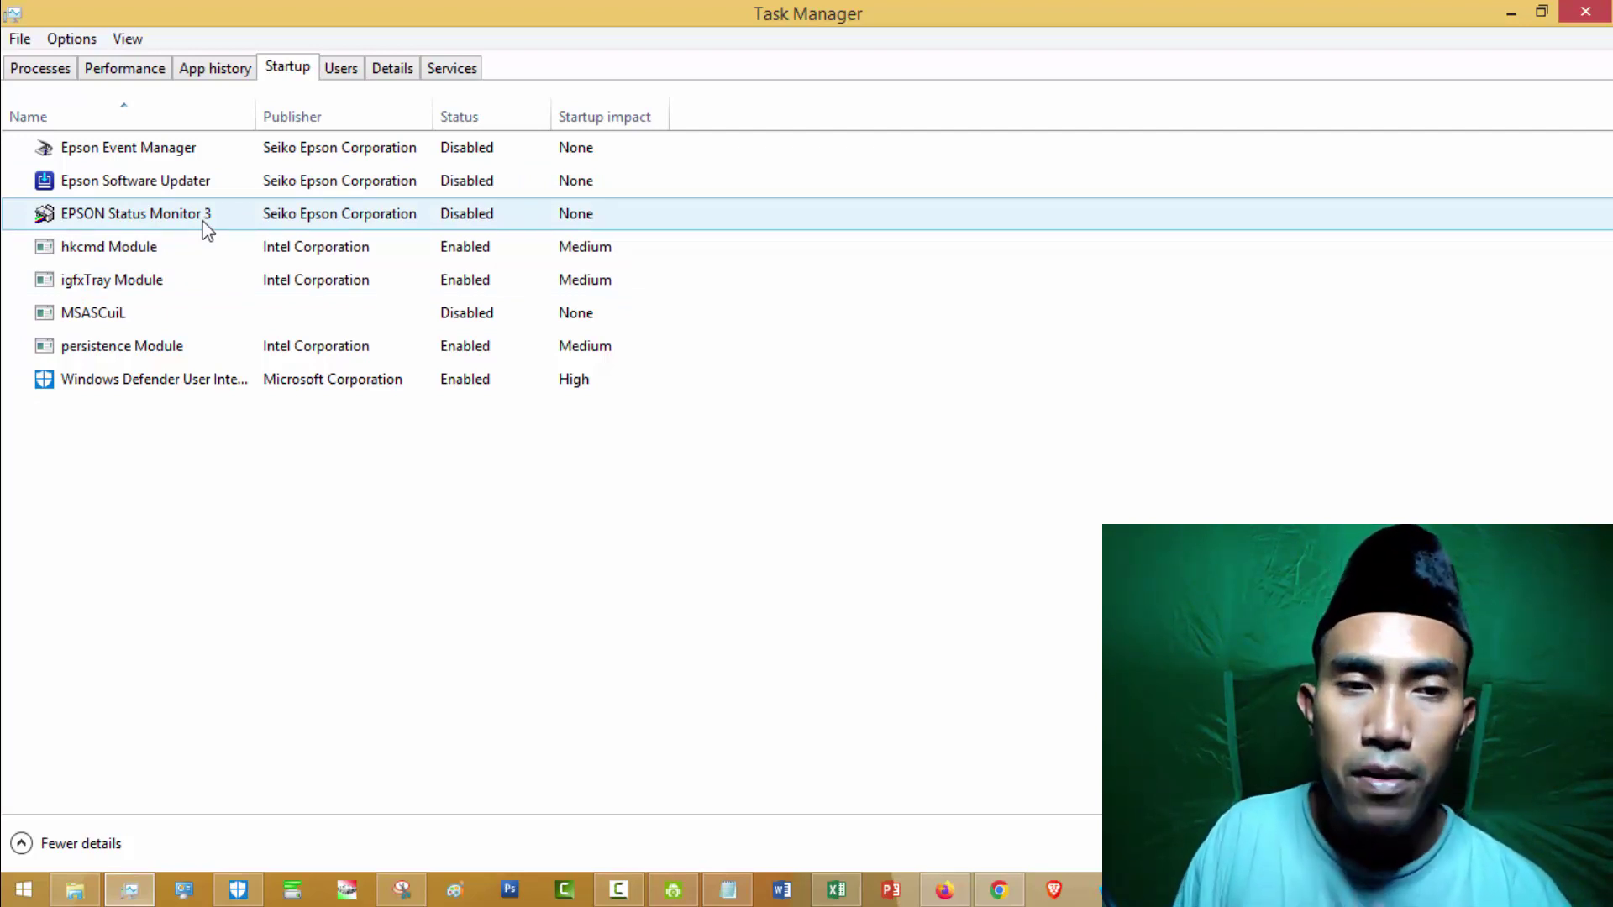
pyautogui.click(338, 70)
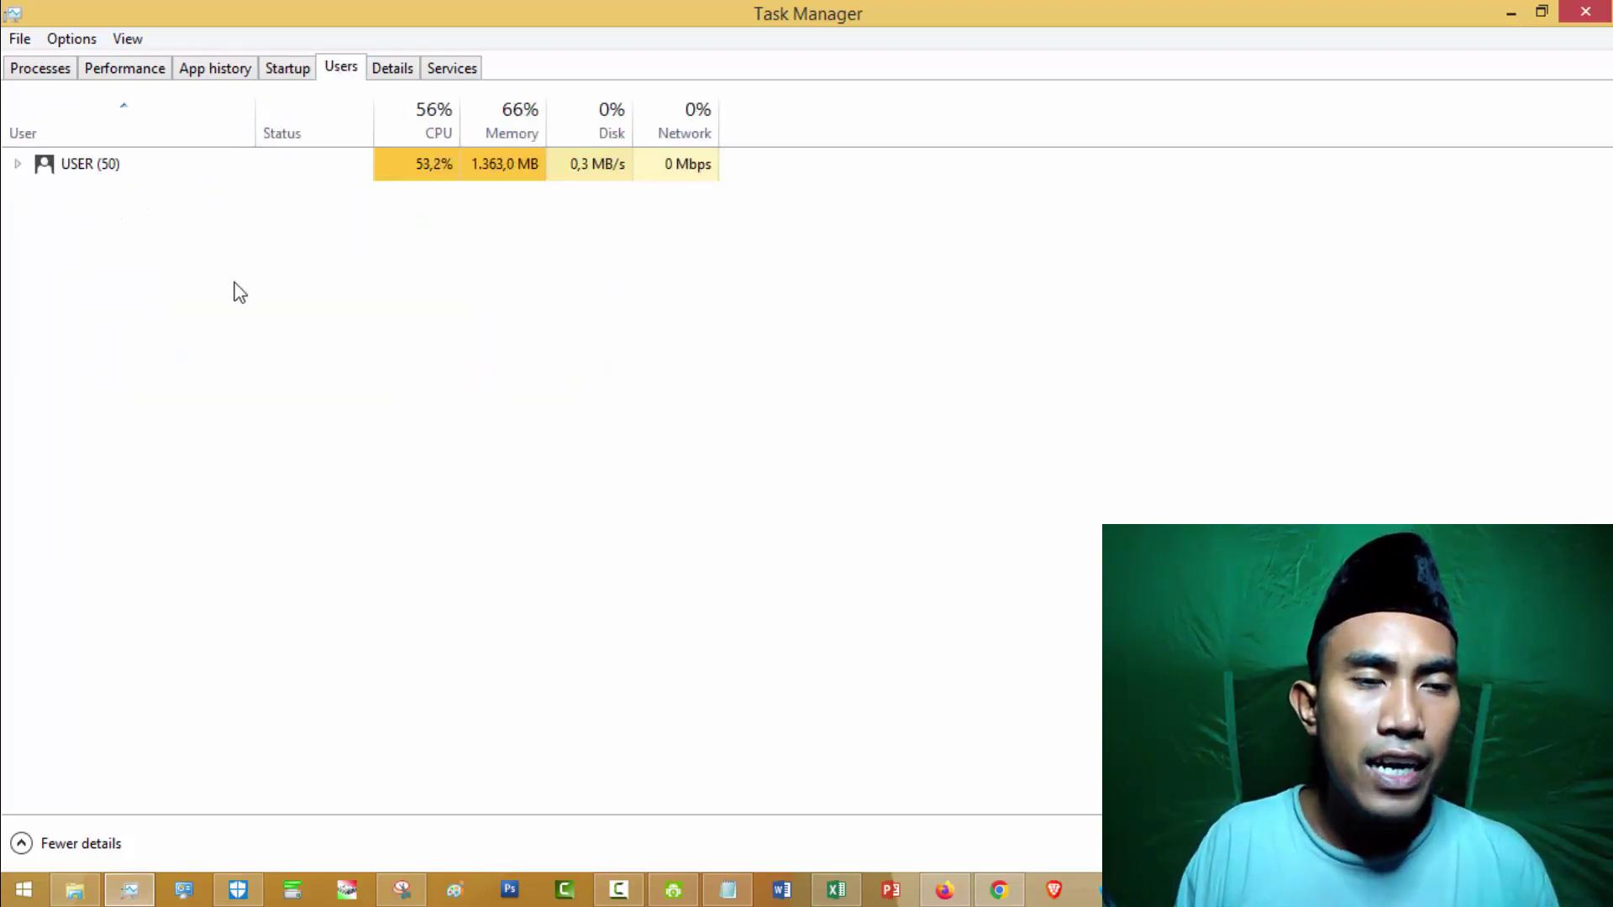
pyautogui.click(396, 69)
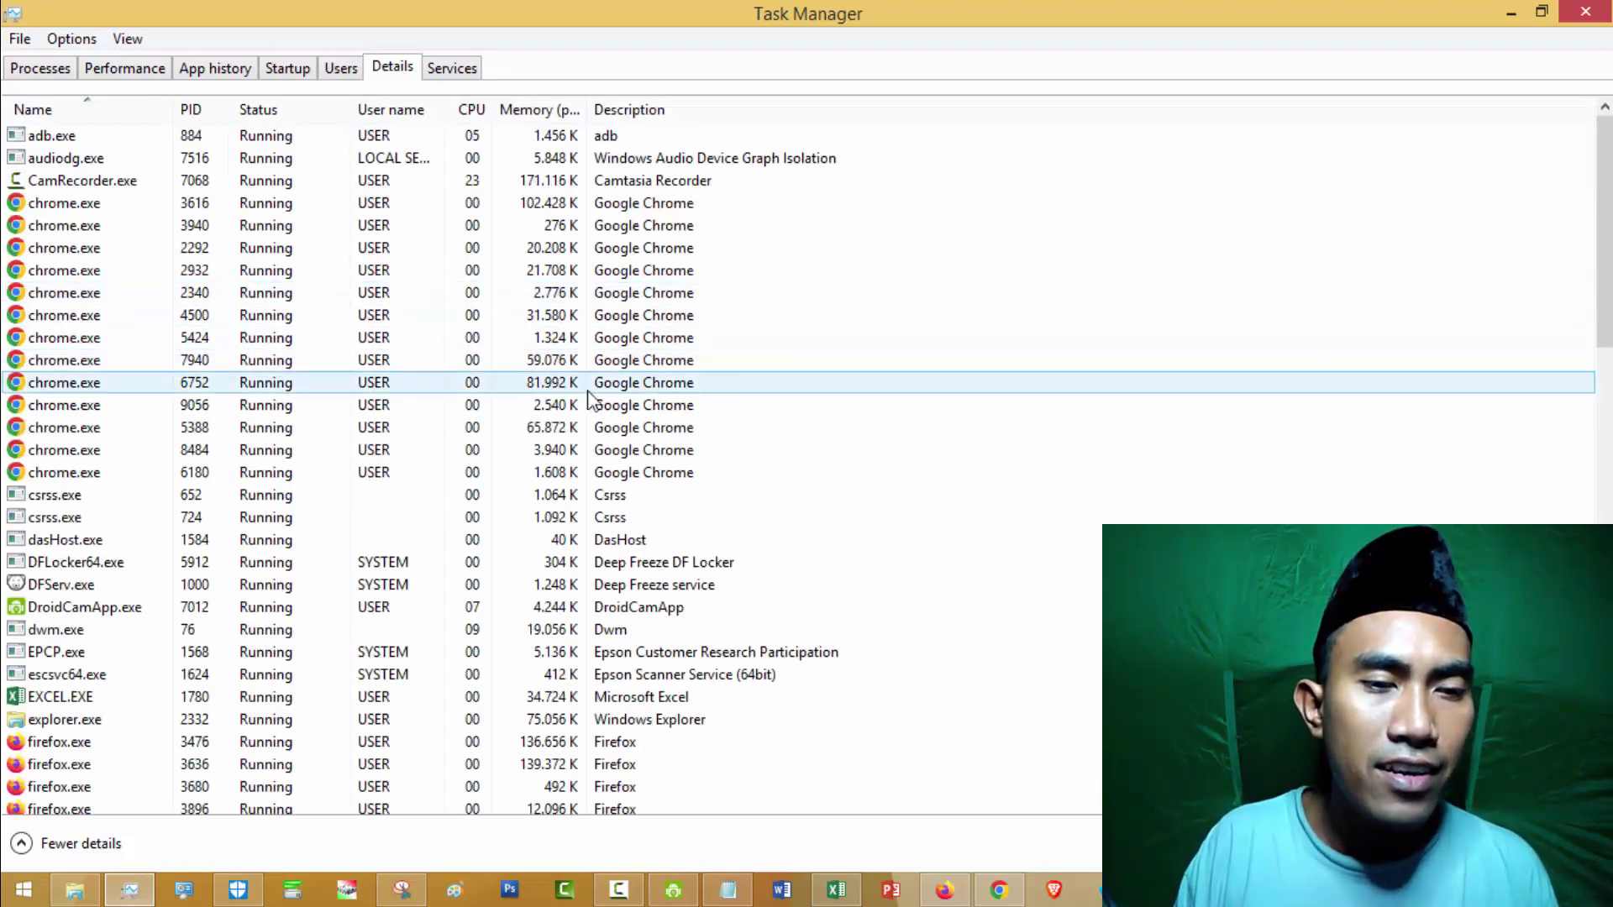
pyautogui.moveTo(1604, 226)
pyautogui.mouseDown()
pyautogui.moveTo(1604, 432)
pyautogui.moveTo(1599, 204)
pyautogui.mouseUp()
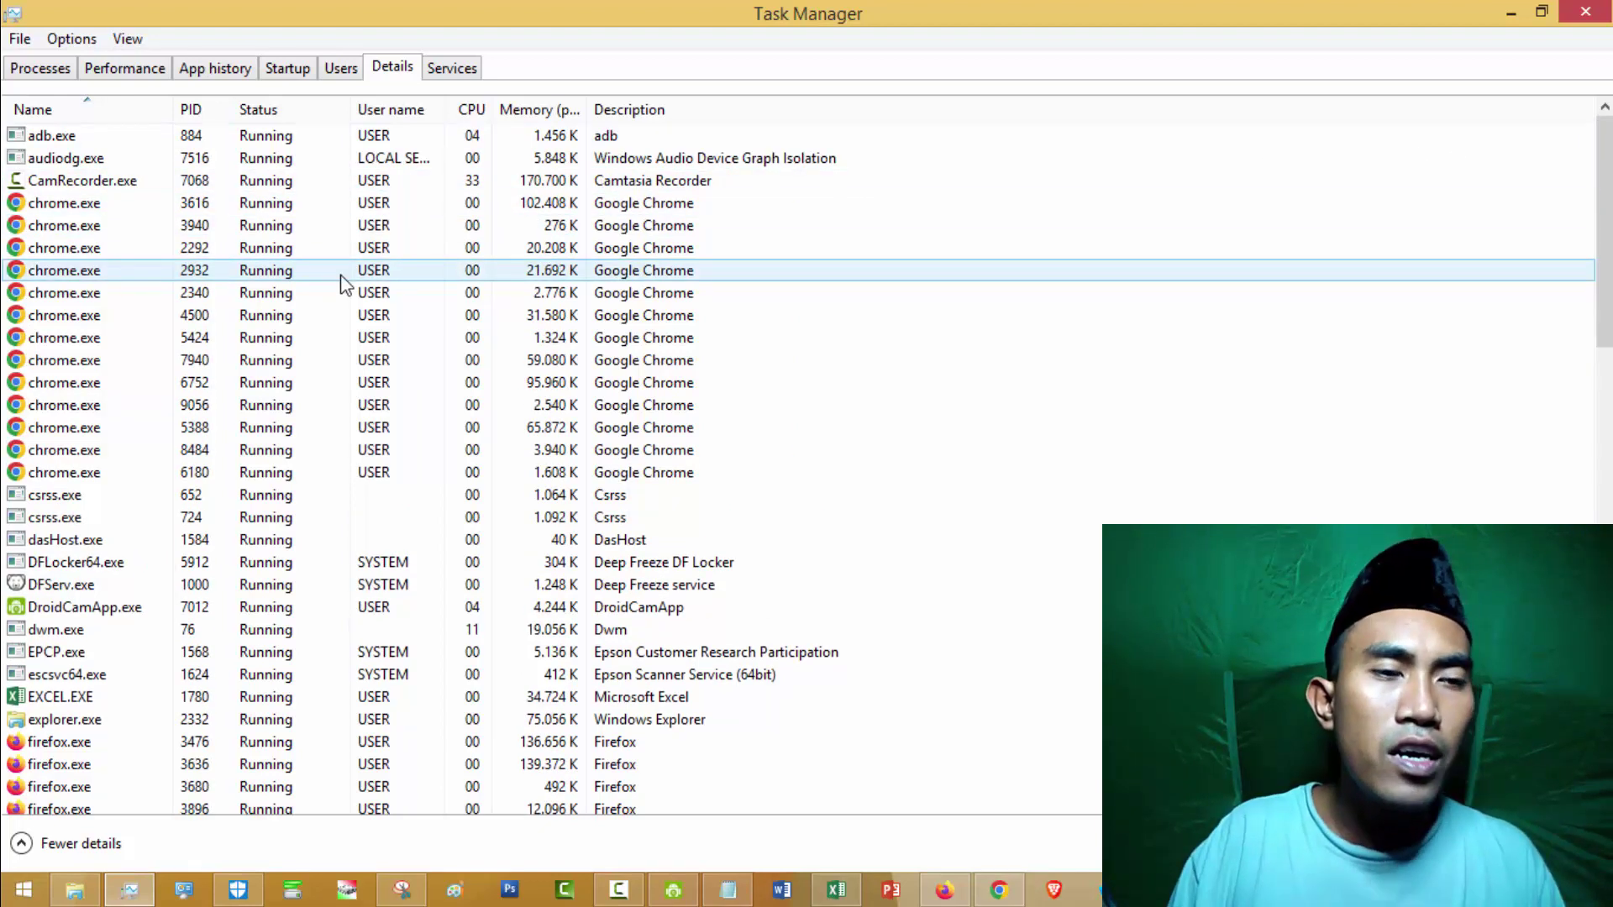
pyautogui.click(442, 72)
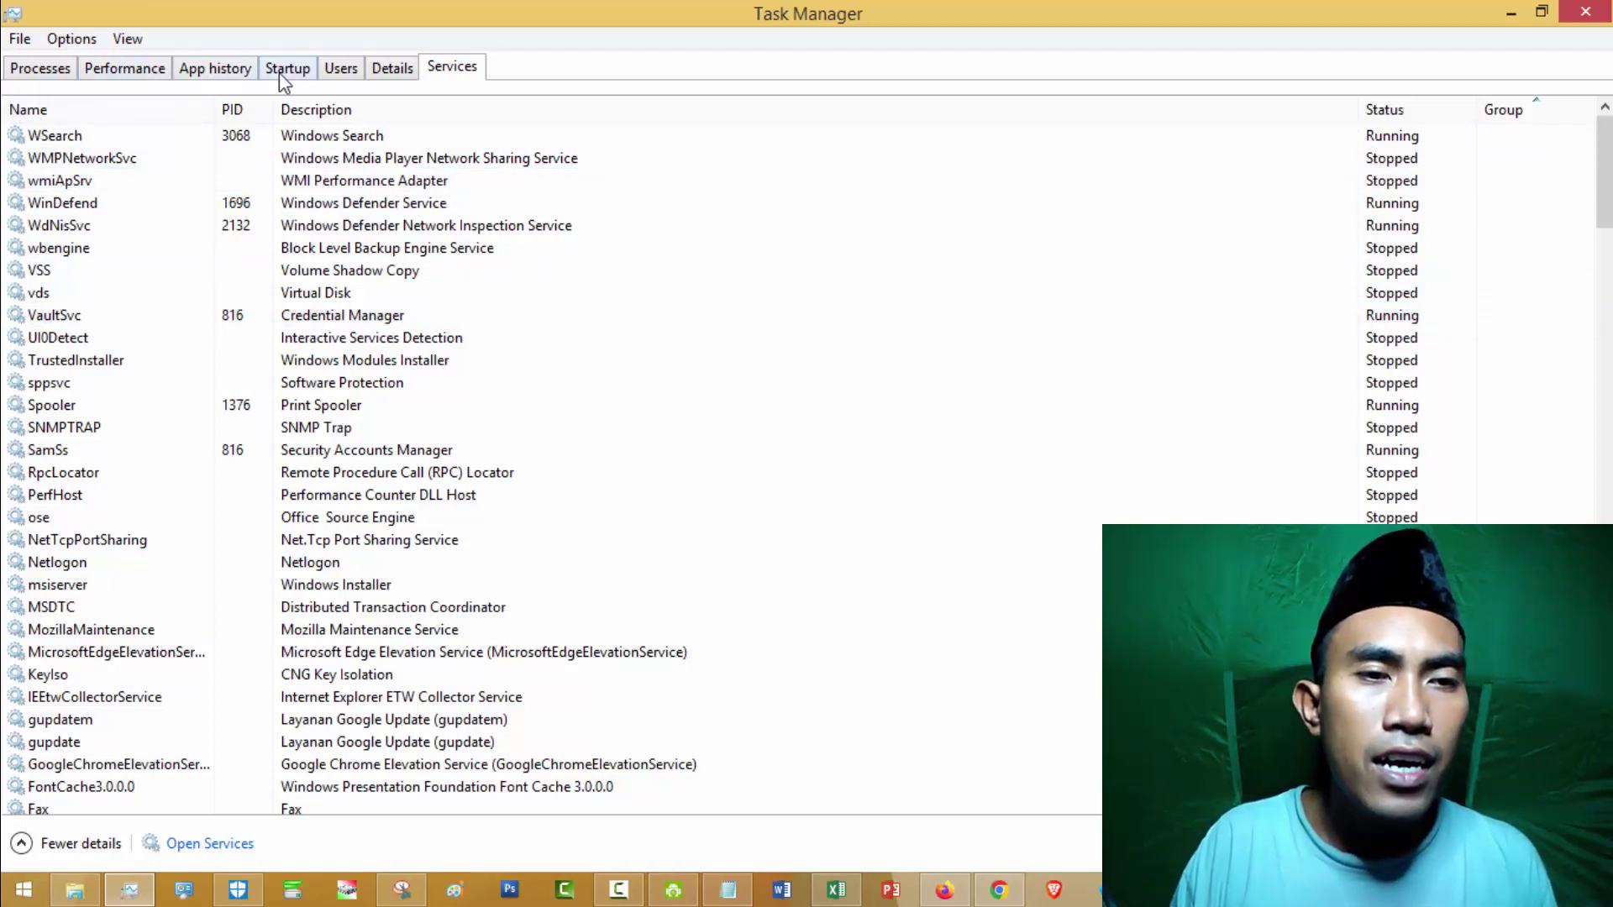
# Revisit the performance and startup views, and go back to the list of running processes
pyautogui.click(60, 78)
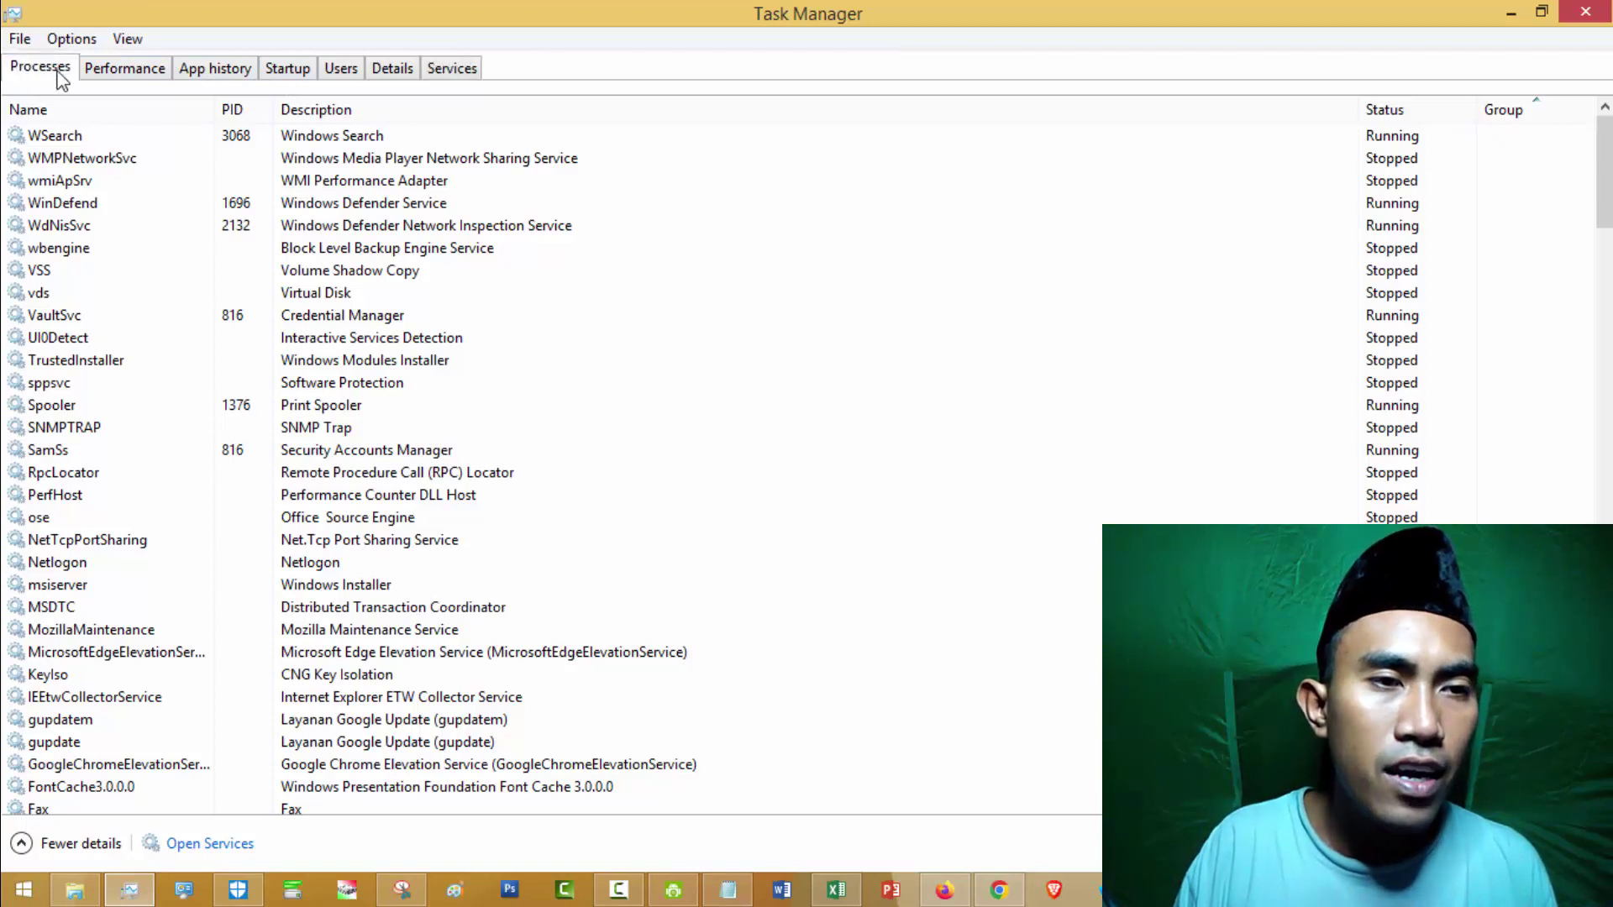
pyautogui.click(127, 77)
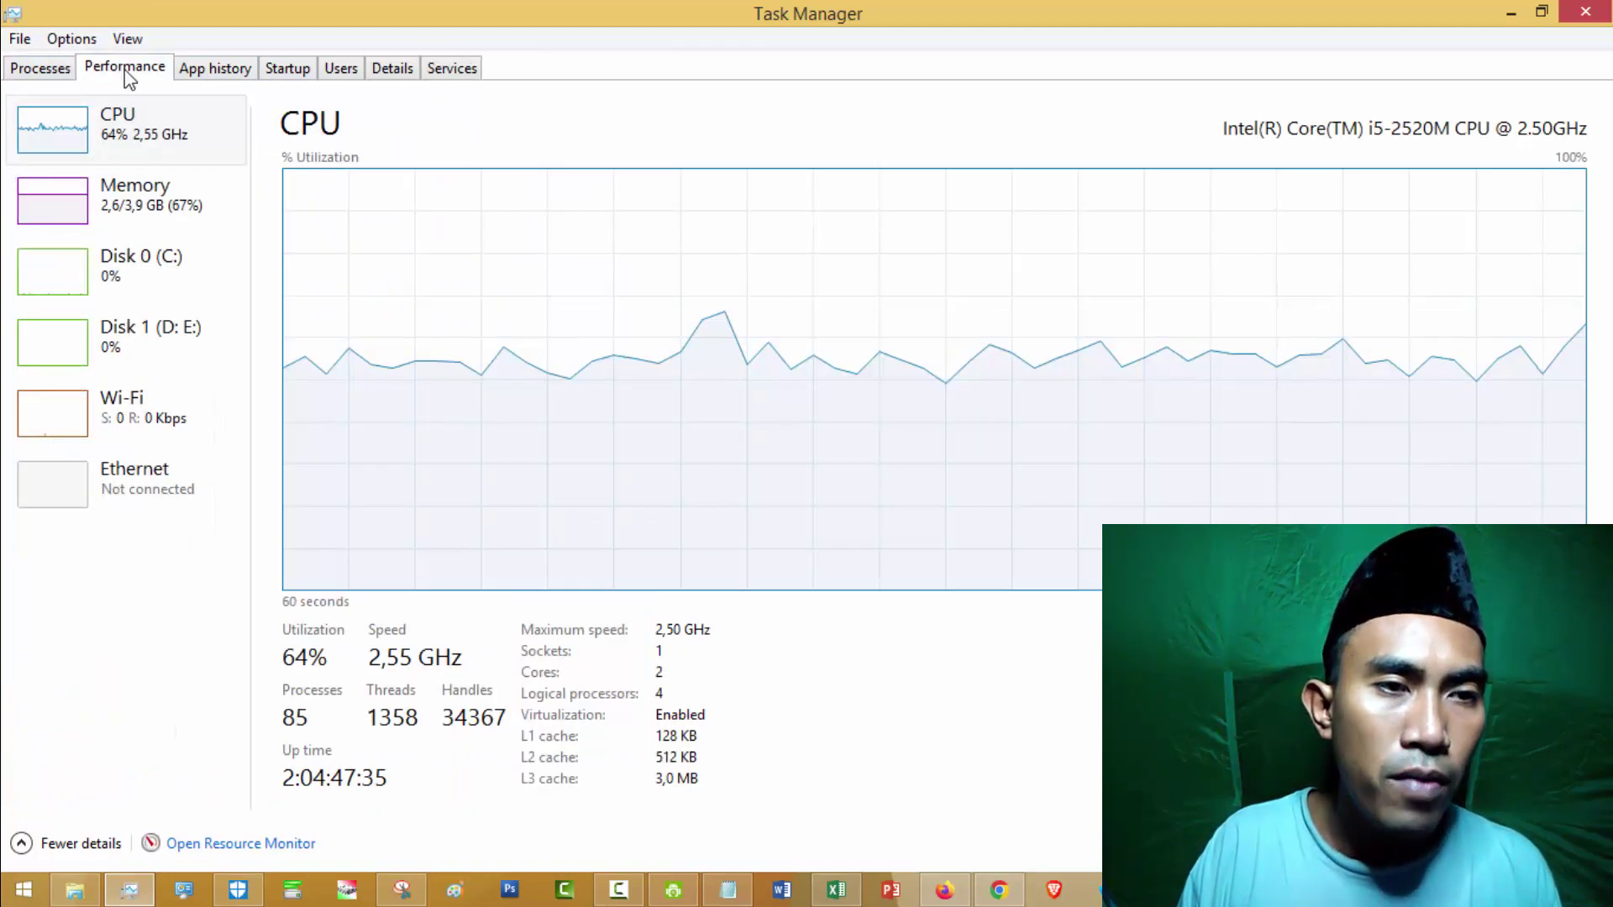
pyautogui.click(285, 77)
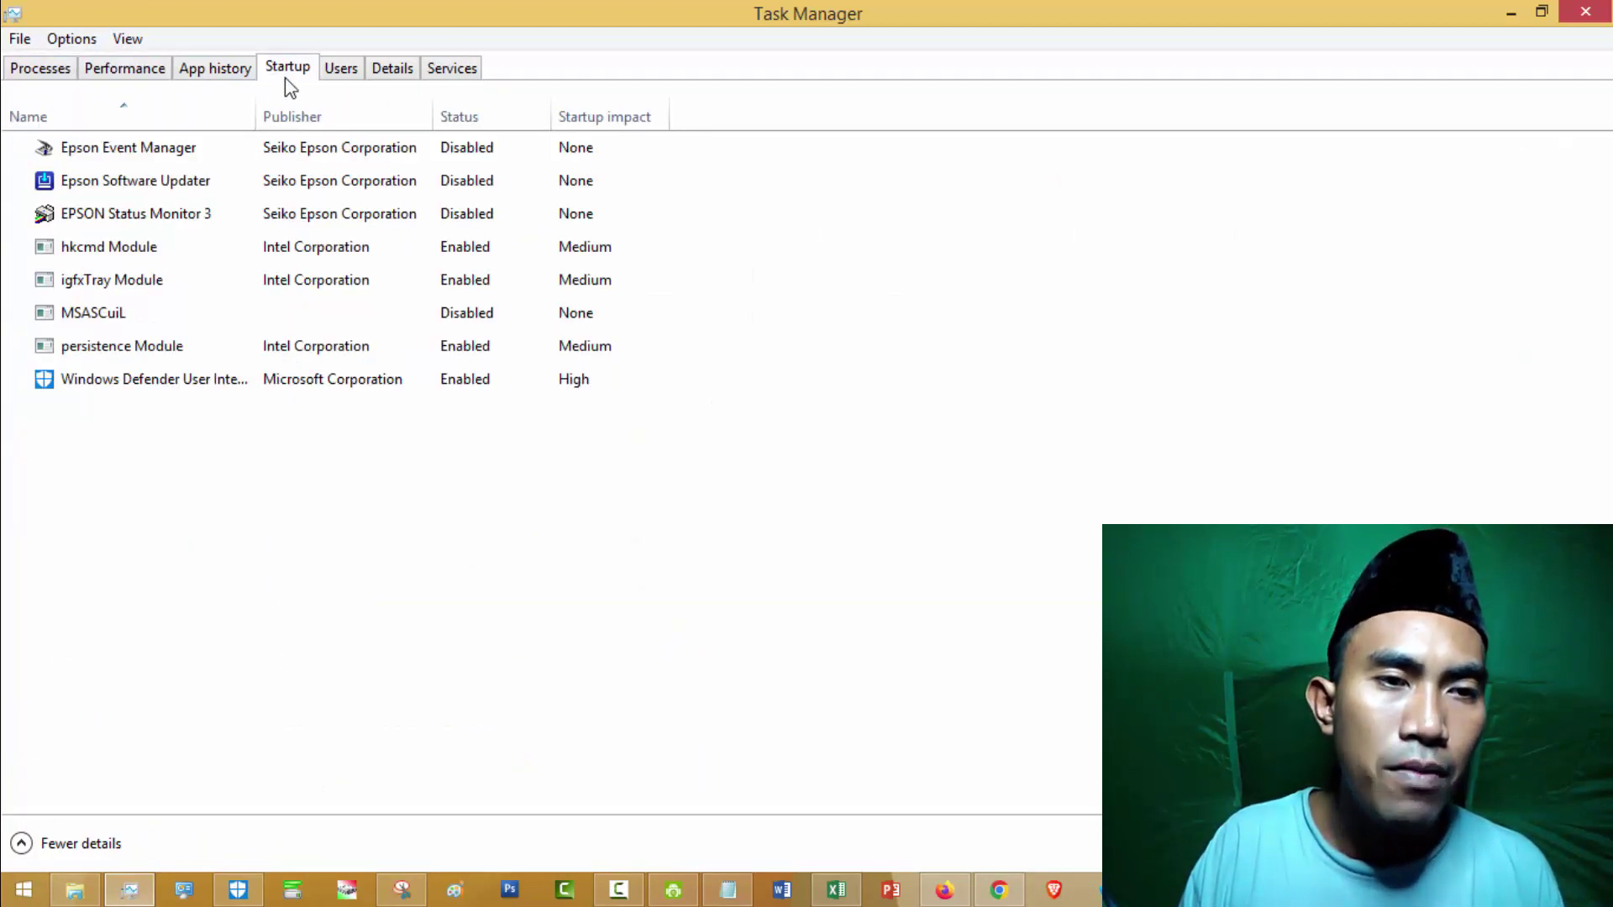
pyautogui.click(29, 76)
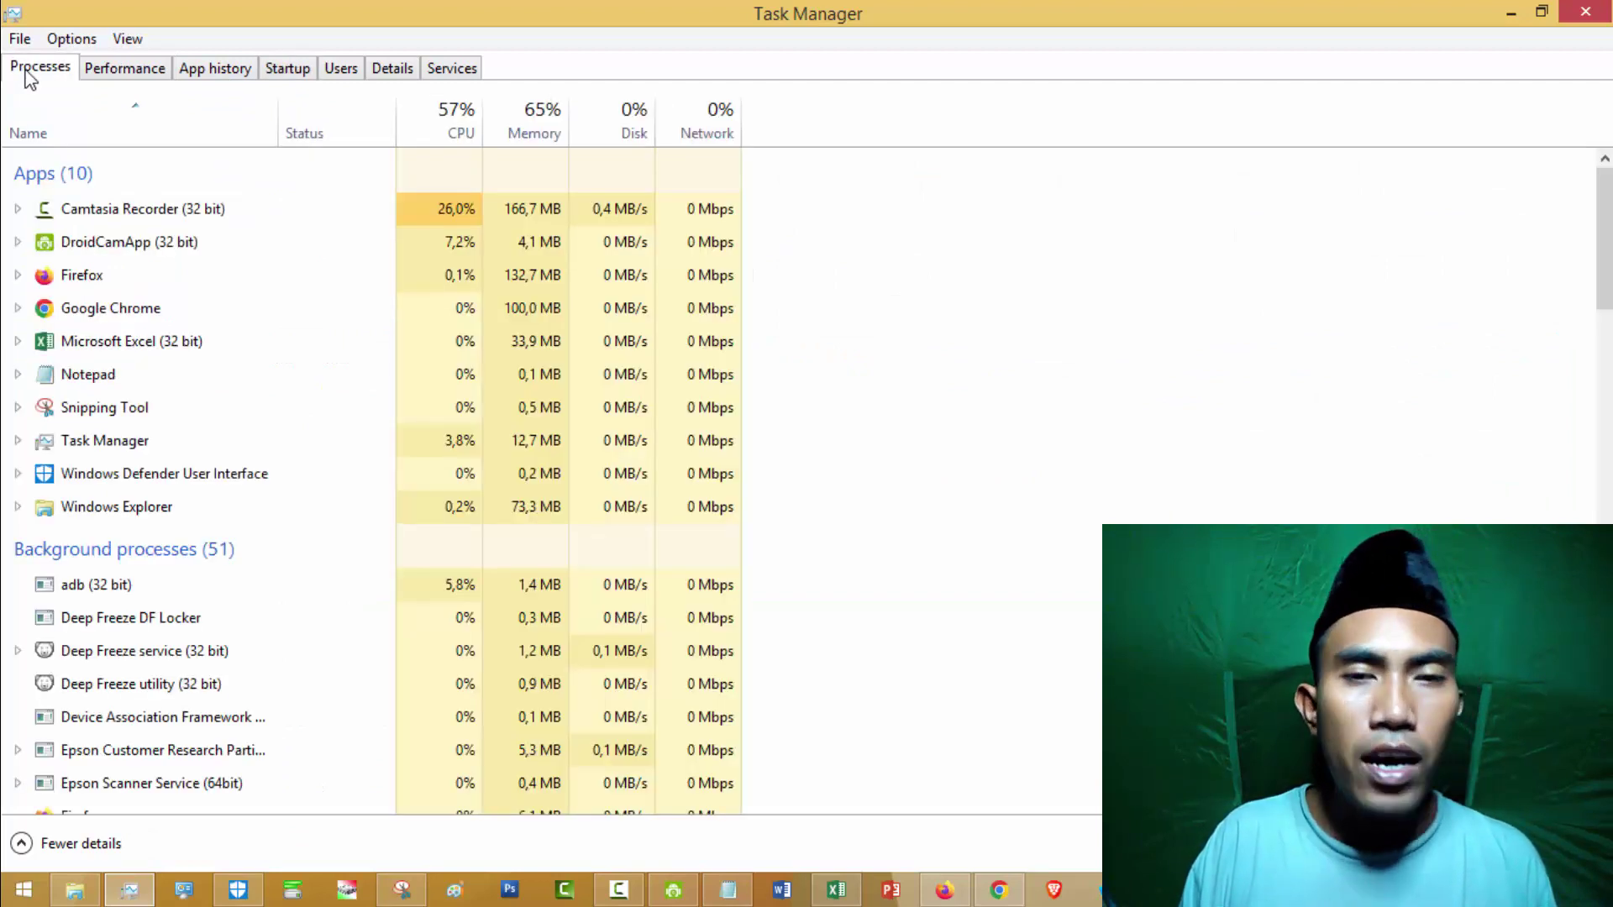